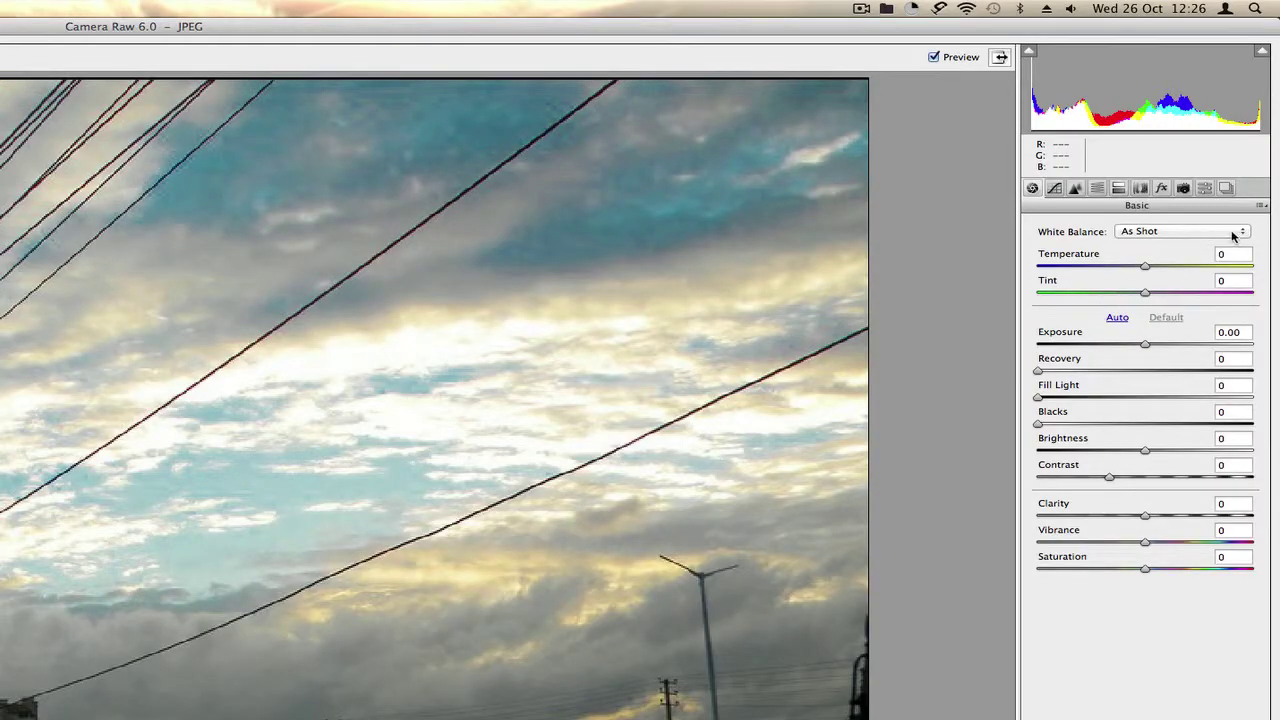
Step: Set the white balance to Auto and compare the automatic tone correction with the default tone values
{"action": "left_click", "coordinate": [1235, 234]}
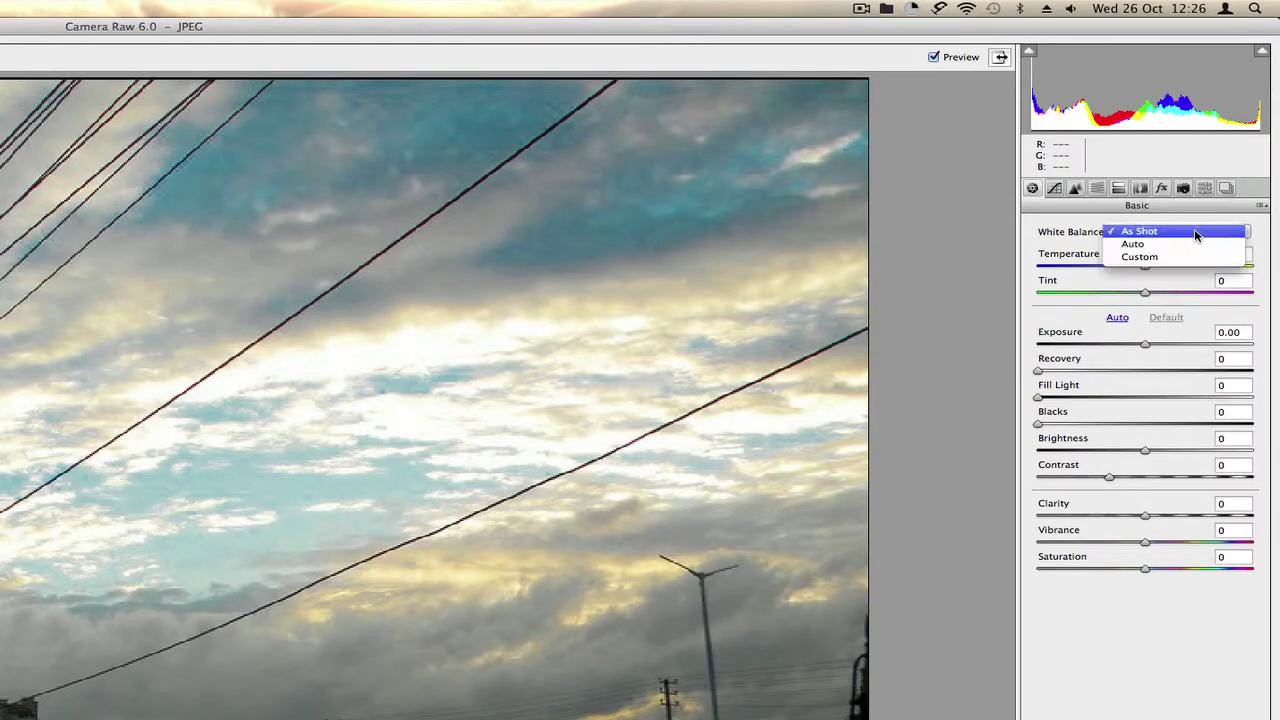
{"action": "left_click", "coordinate": [1180, 248]}
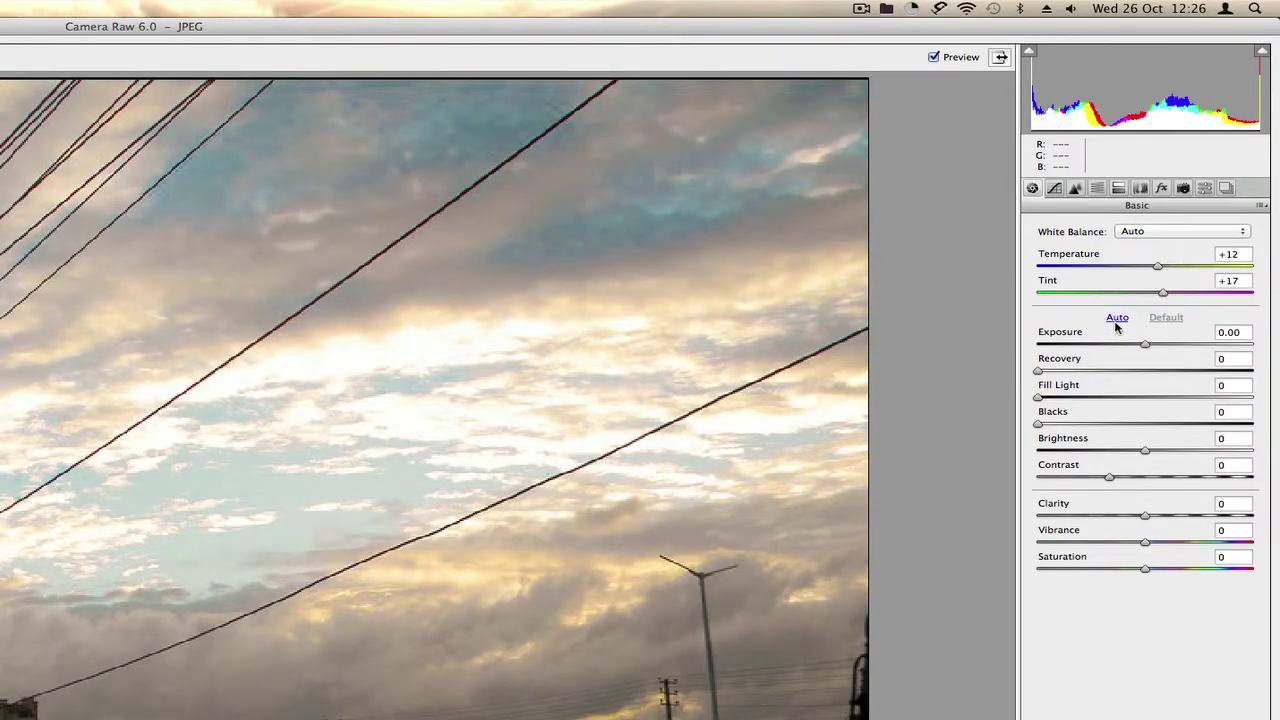
{"action": "left_click", "coordinate": [1116, 321]}
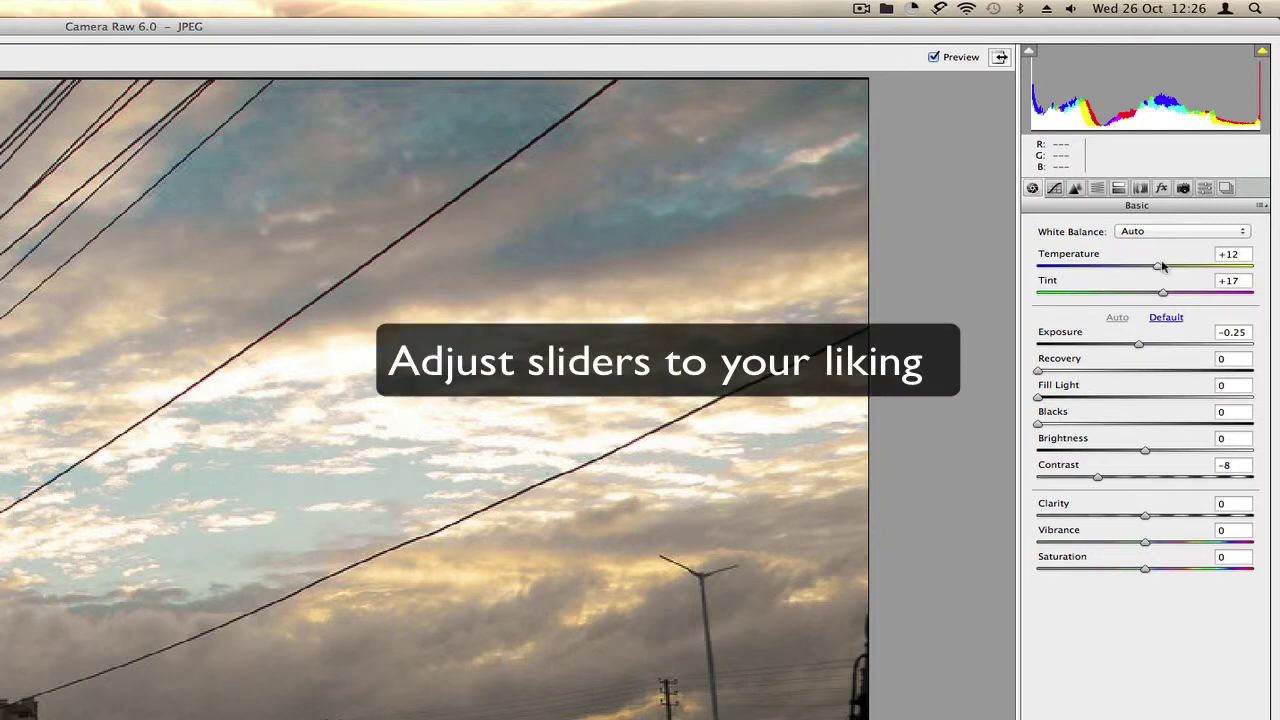
{"action": "left_click", "coordinate": [1165, 319]}
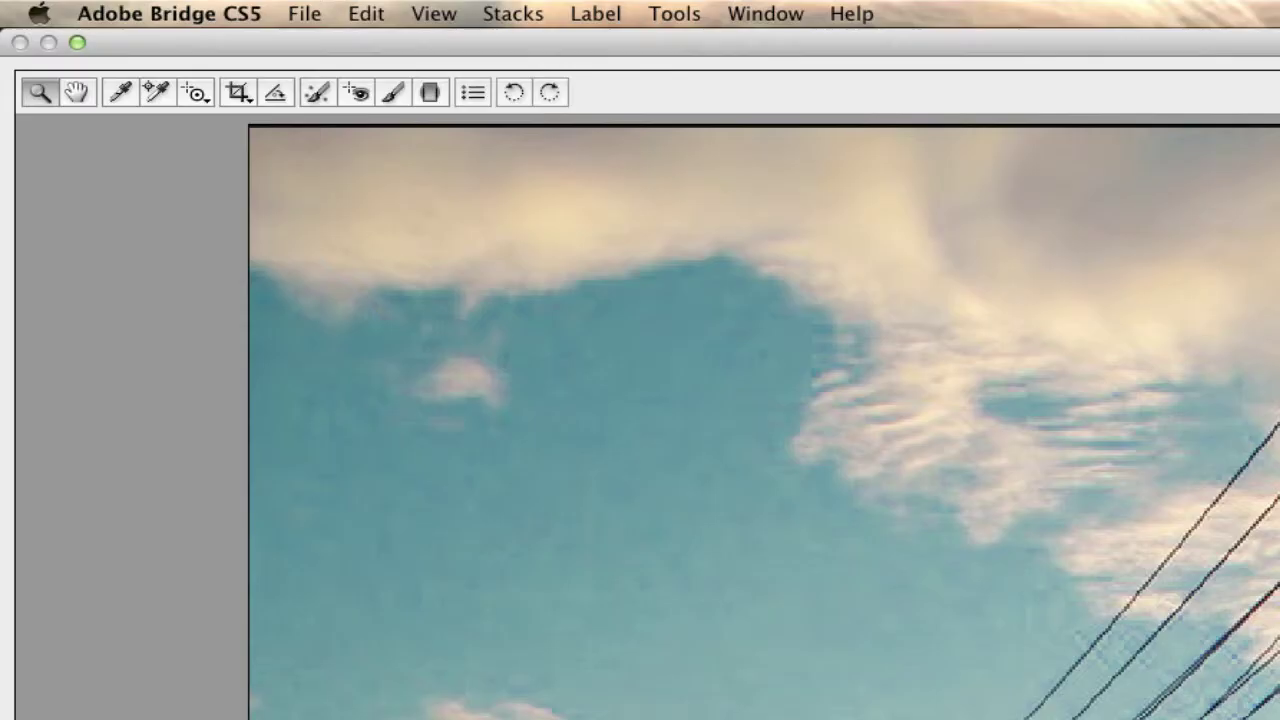
Step: Use the Targeted Adjustment tool for Saturation to boost the oranges to +18, the yellows to +30, and the sky's aquas and blues
{"action": "key", "text": "super+minus"}
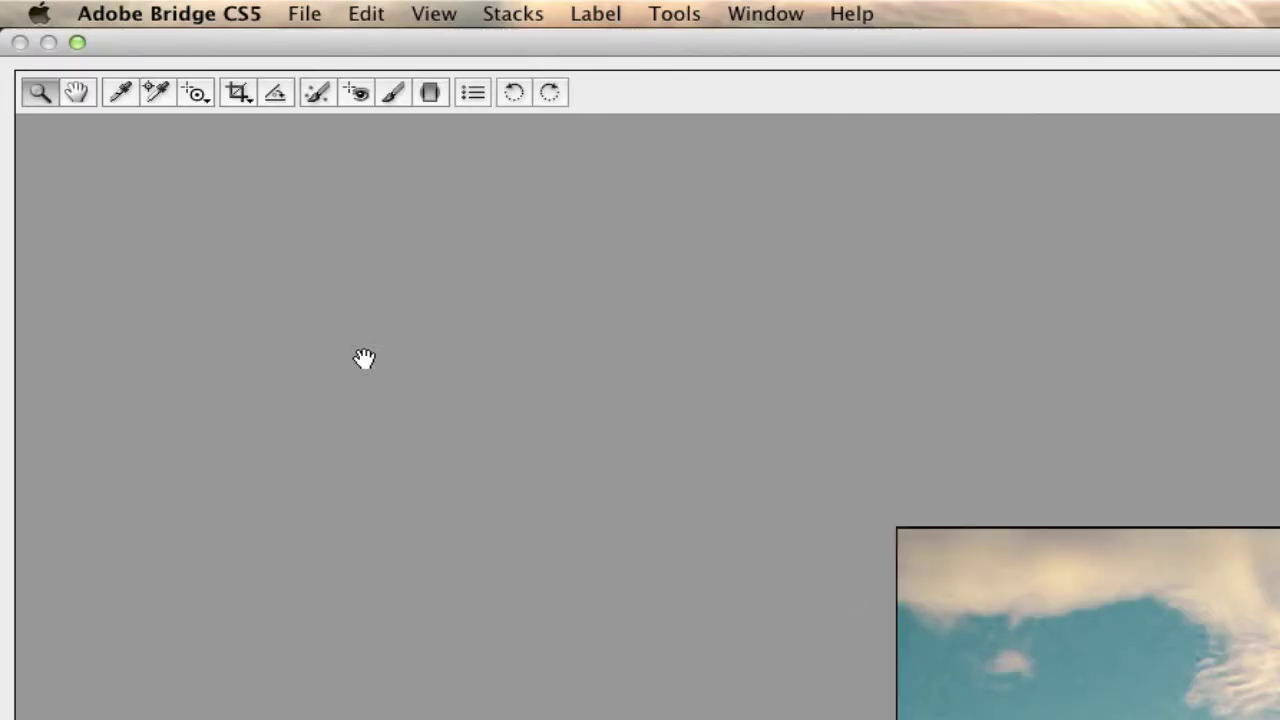
{"action": "left_click", "coordinate": [205, 110]}
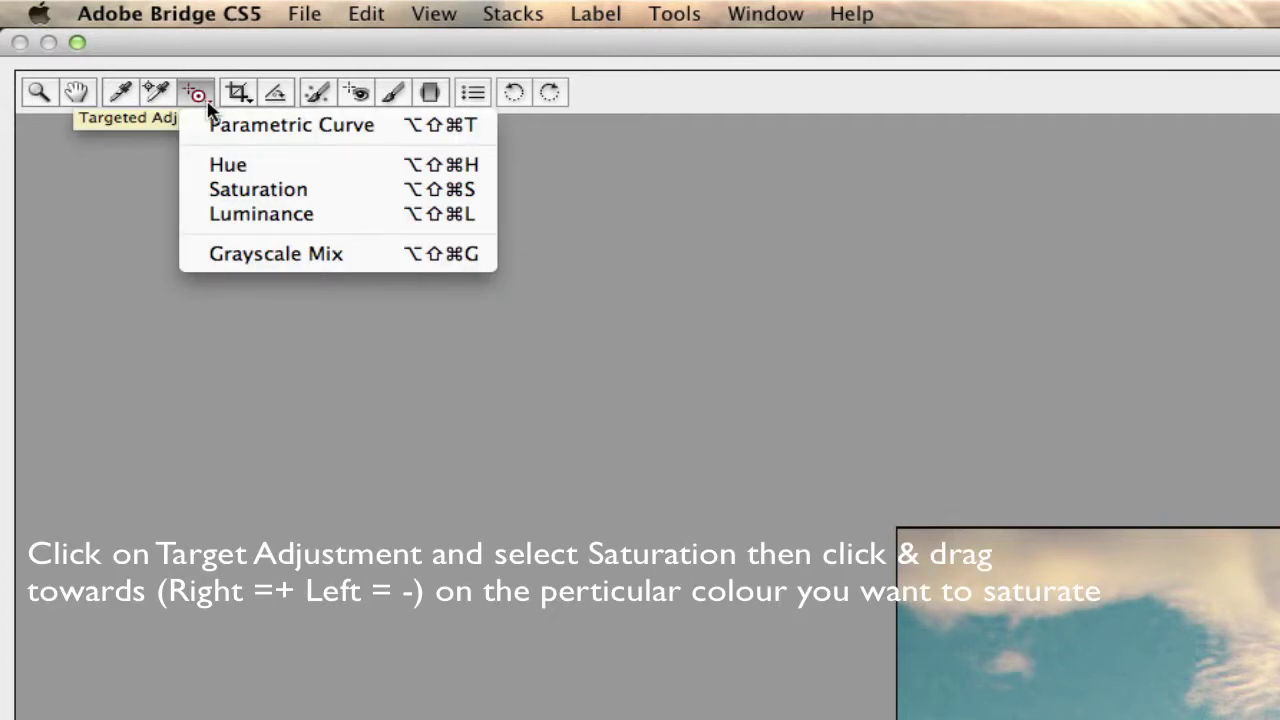
{"action": "left_click", "coordinate": [250, 190]}
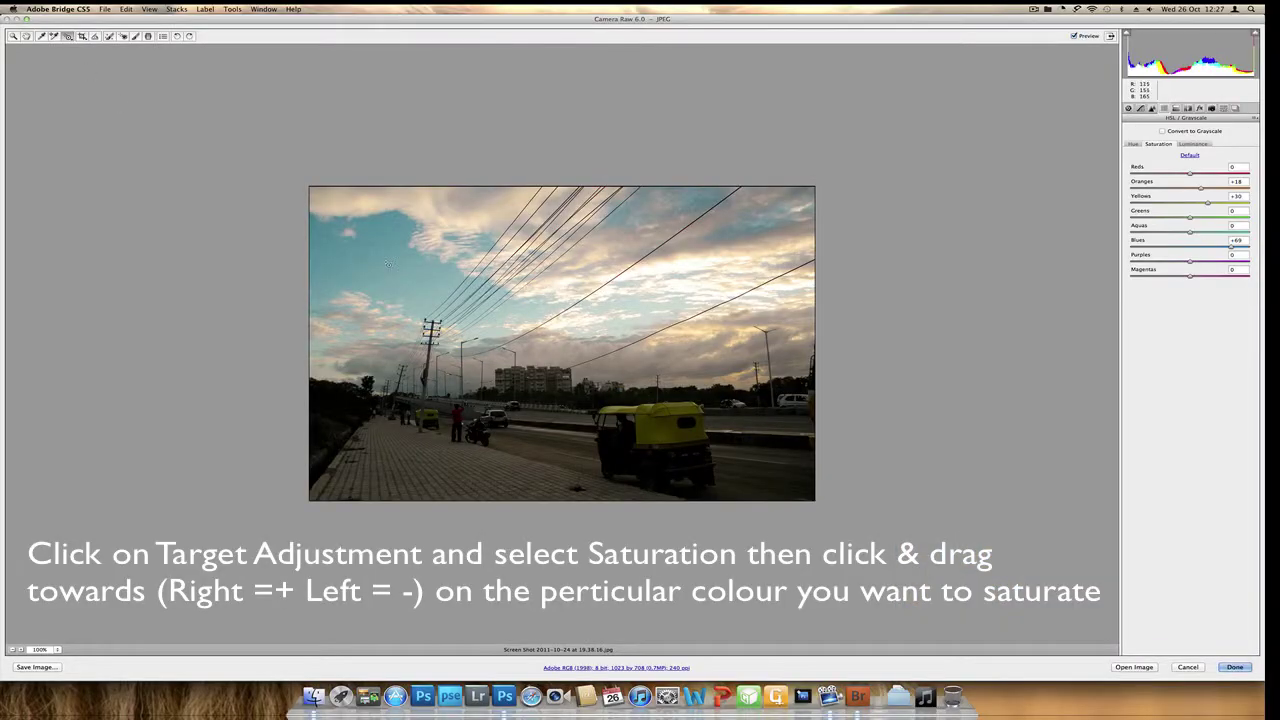
{"action": "key", "text": "alt"}
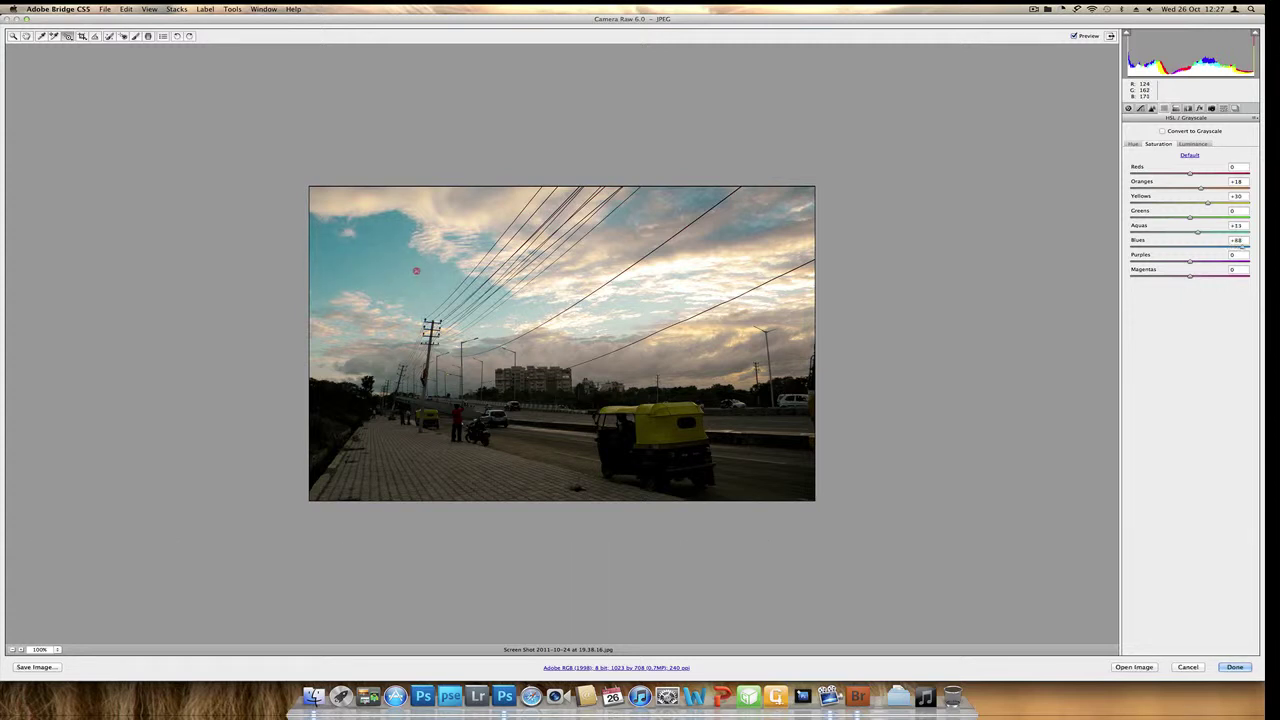
{"action": "left_click", "coordinate": [418, 270]}
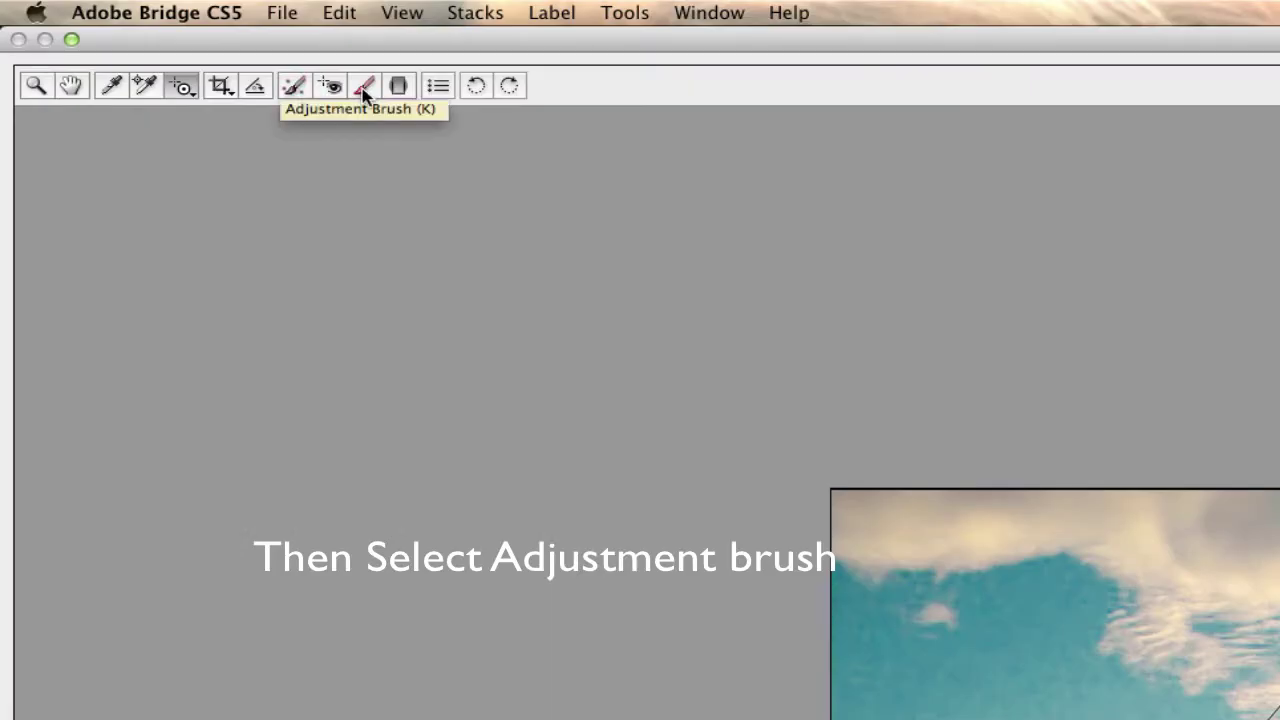
Step: Brush over the dark road area with the Adjustment Brush and set that adjustment's exposure to +1.35
{"action": "left_click", "coordinate": [364, 88]}
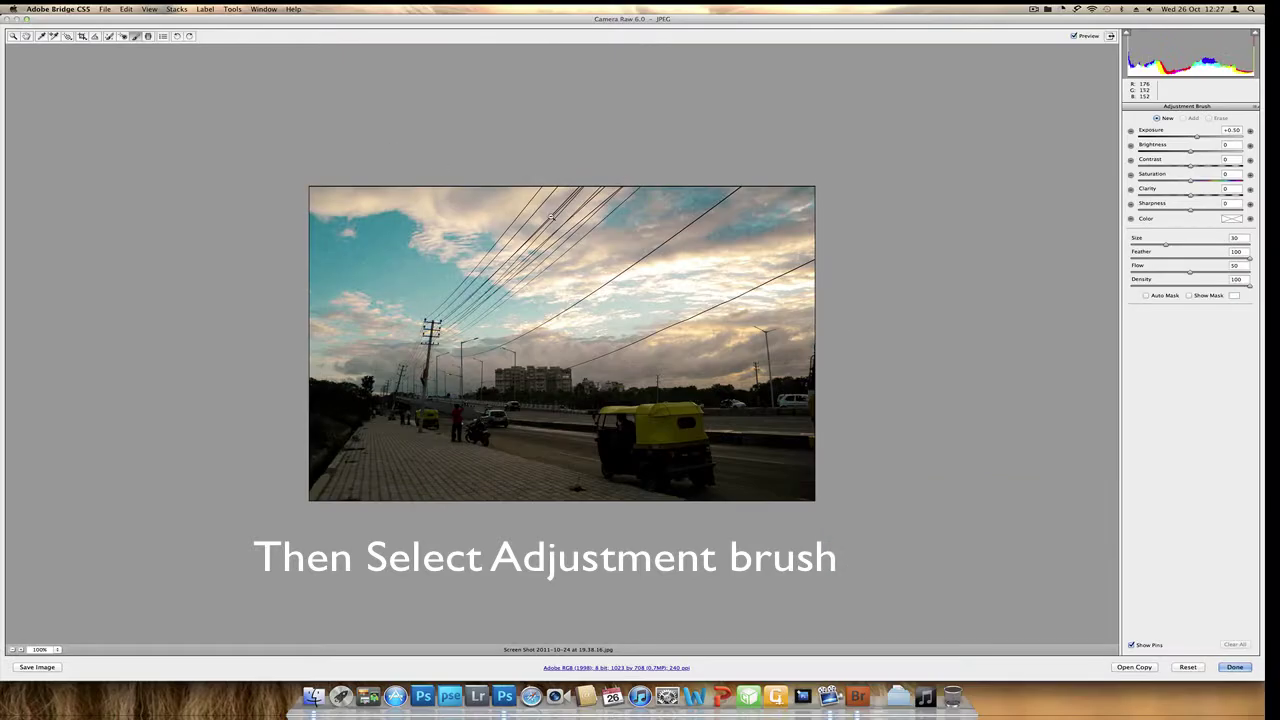
{"action": "left_click_drag", "start_coordinate": [1197, 139], "coordinate": [1192, 137]}
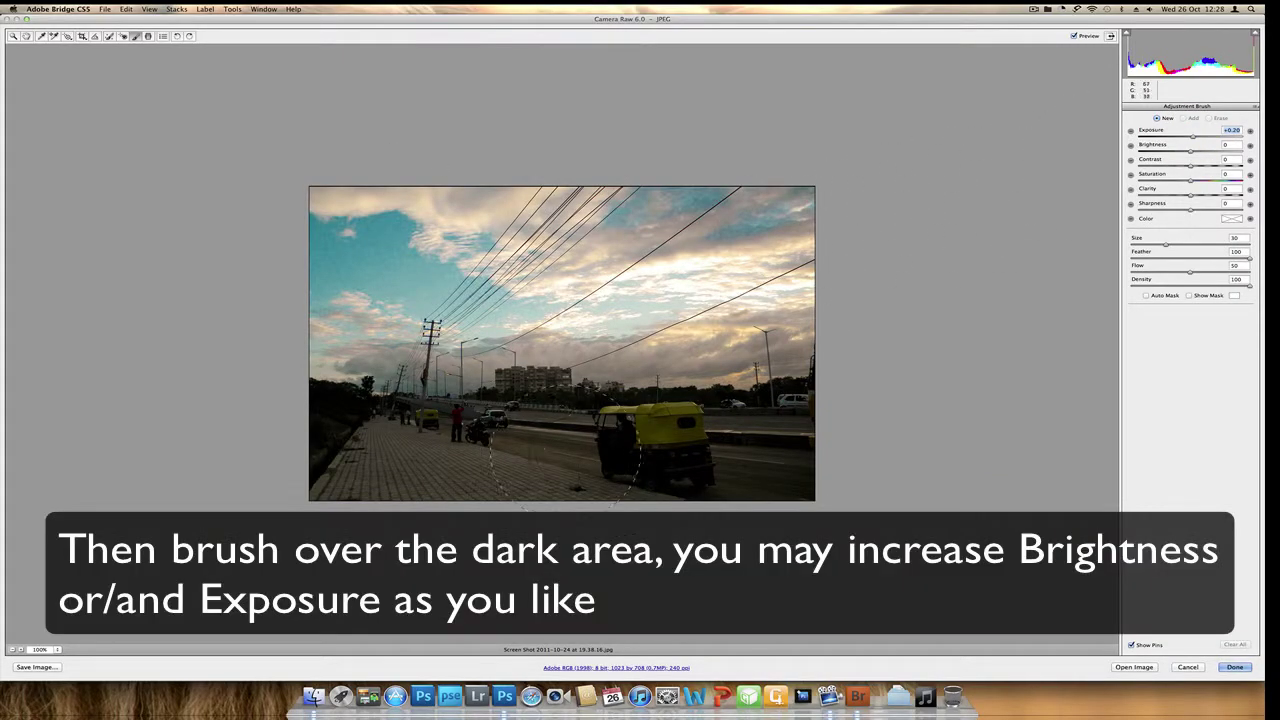
{"action": "mouse_move", "coordinate": [565, 448]}
{"action": "left_mouse_down"}
{"action": "mouse_move", "coordinate": [314, 445]}
{"action": "mouse_move", "coordinate": [757, 455]}
{"action": "left_mouse_up"}
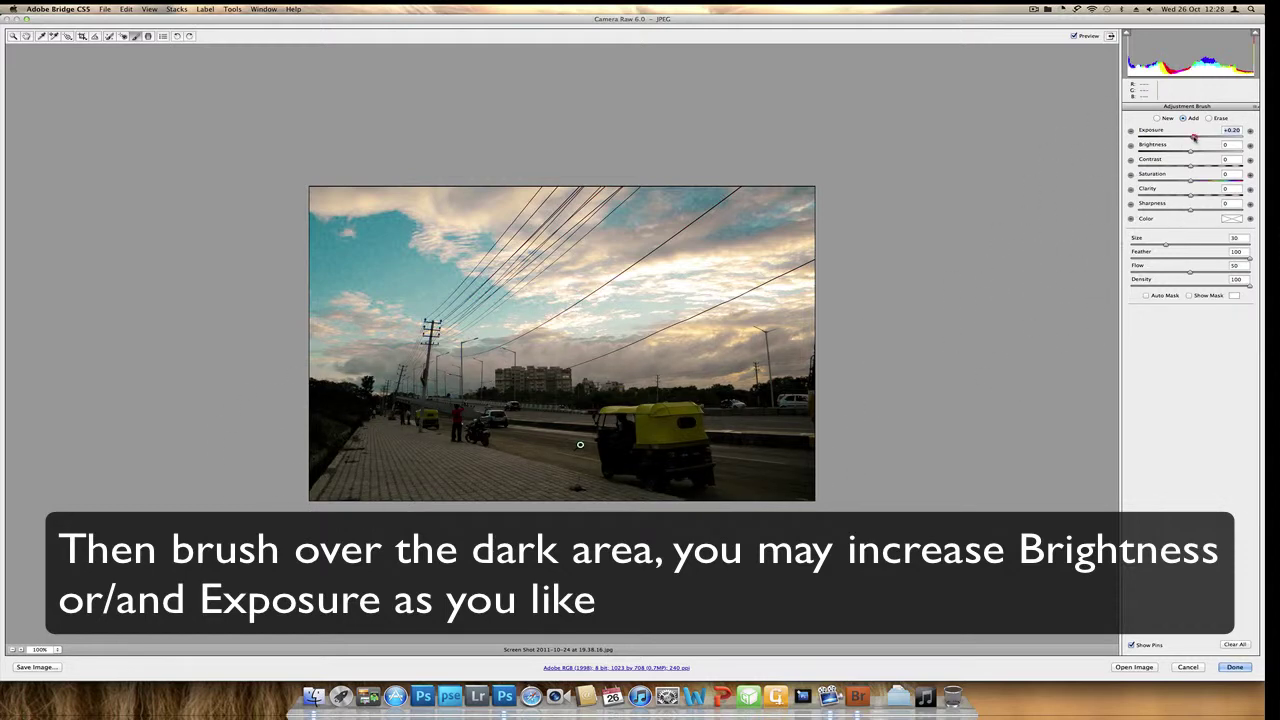
{"action": "left_click_drag", "start_coordinate": [1193, 137], "coordinate": [1209, 137]}
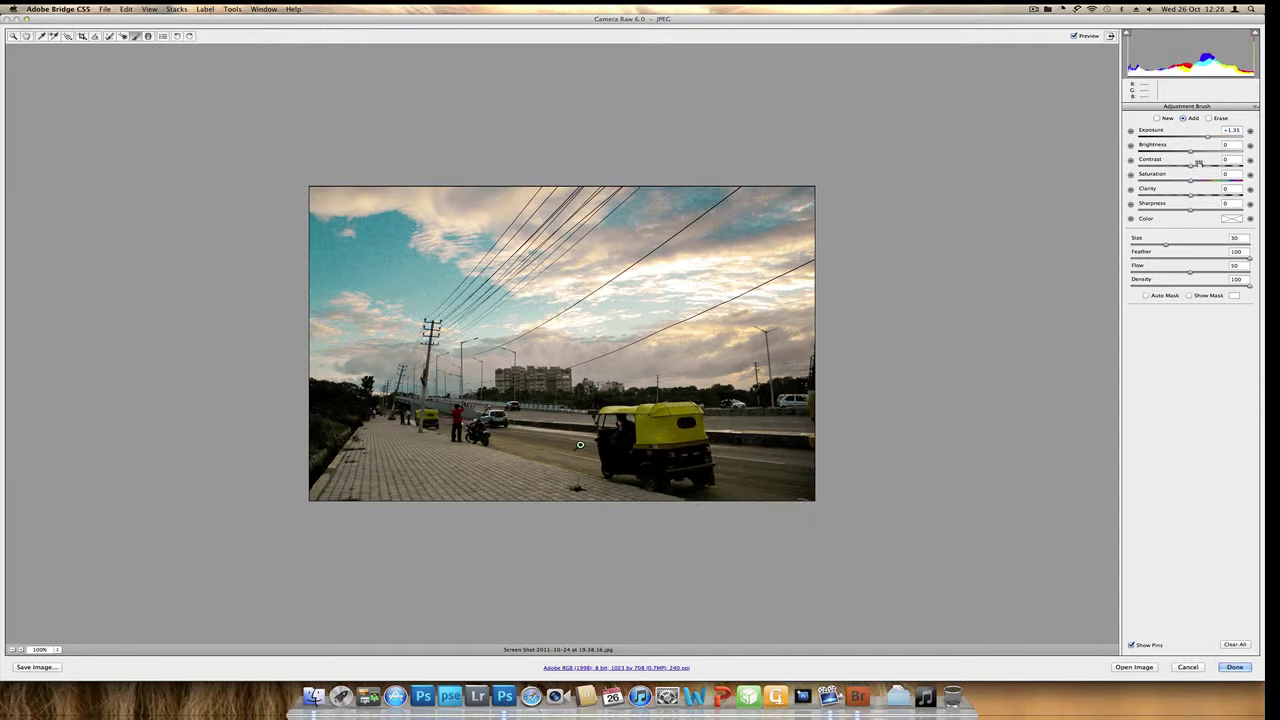
Step: Set the brush adjustment's brightness to -2 and paint a new adjustment over the road behind the auto rickshaw
{"action": "left_click_drag", "start_coordinate": [1191, 150], "coordinate": [1189, 150]}
{"action": "left_click", "coordinate": [1157, 118]}
{"action": "mouse_move", "coordinate": [766, 470]}
{"action": "left_mouse_down"}
{"action": "mouse_move", "coordinate": [643, 451]}
{"action": "mouse_move", "coordinate": [818, 505]}
{"action": "left_mouse_up"}
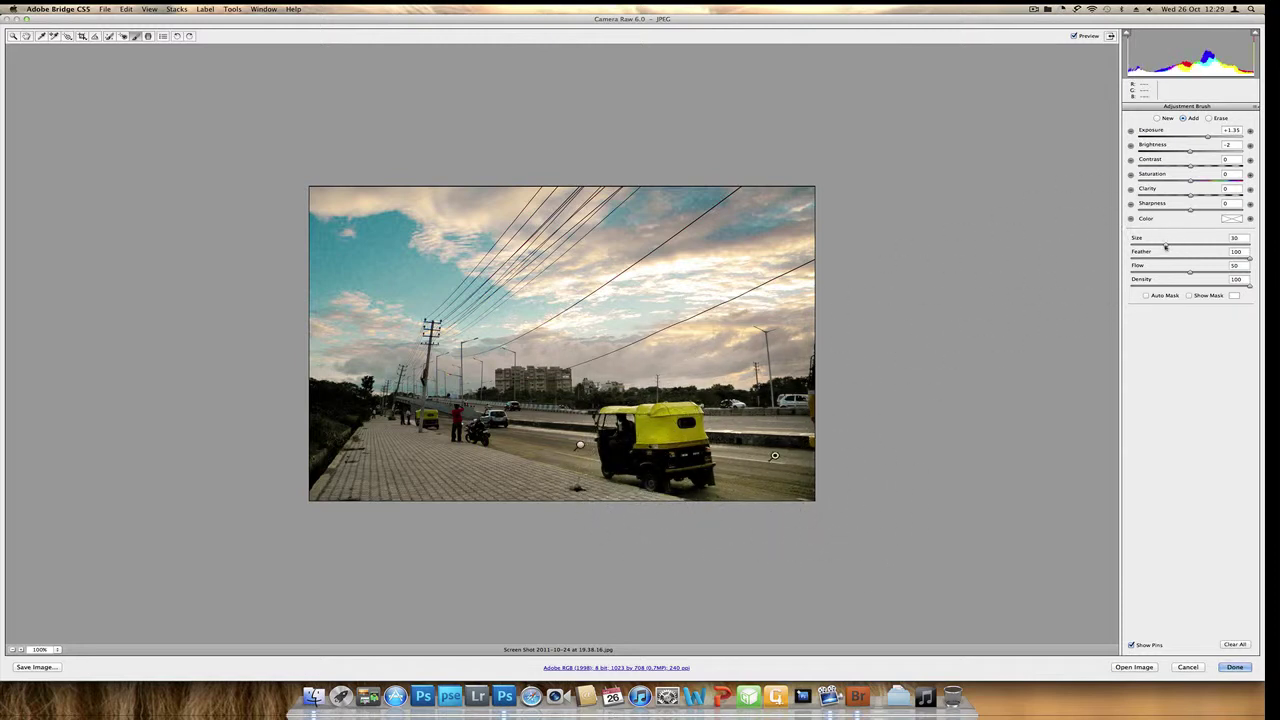
Step: Brighten the bushes at the photo's left edge and the dark strip along the horizon, using brush size 10 and then smaller
{"action": "left_click_drag", "start_coordinate": [1147, 245], "coordinate": [1142, 245]}
{"action": "mouse_move", "coordinate": [318, 440]}
{"action": "left_mouse_down"}
{"action": "mouse_move", "coordinate": [322, 402]}
{"action": "mouse_move", "coordinate": [338, 402]}
{"action": "mouse_move", "coordinate": [322, 434]}
{"action": "mouse_move", "coordinate": [352, 404]}
{"action": "mouse_move", "coordinate": [320, 399]}
{"action": "mouse_move", "coordinate": [345, 402]}
{"action": "mouse_move", "coordinate": [310, 447]}
{"action": "left_mouse_up"}
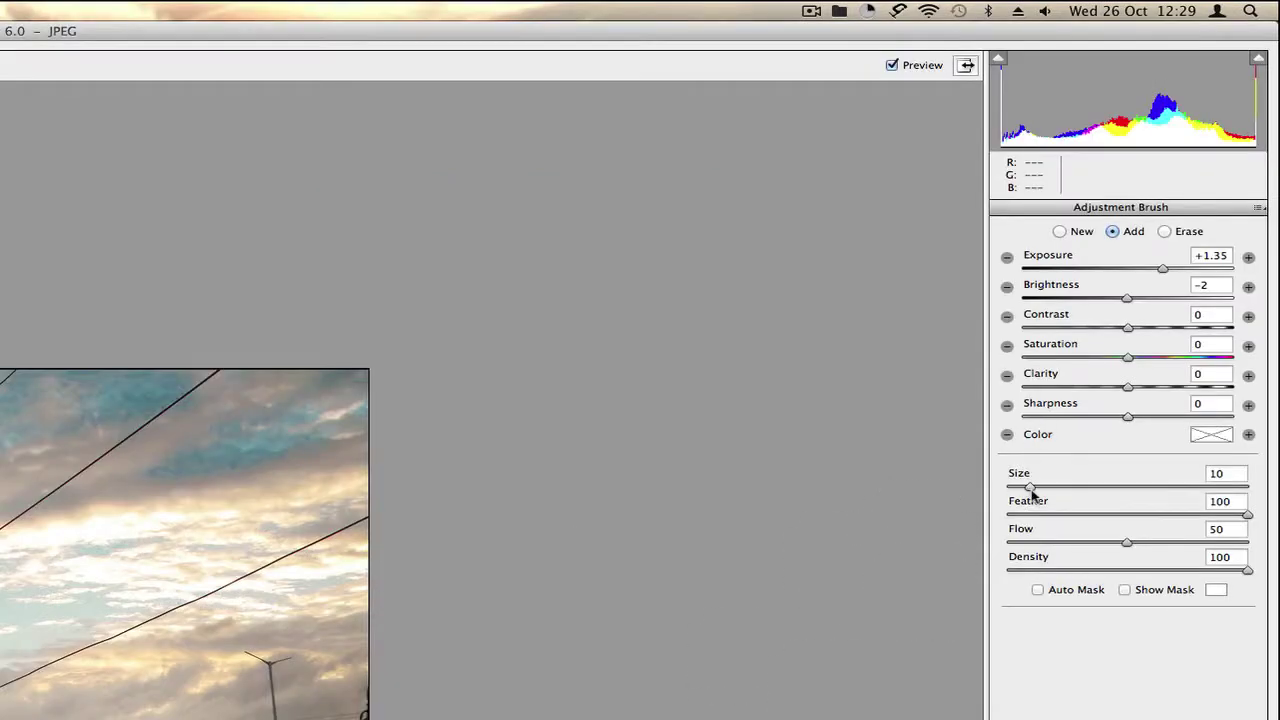
{"action": "left_click_drag", "start_coordinate": [1031, 490], "coordinate": [1017, 489]}
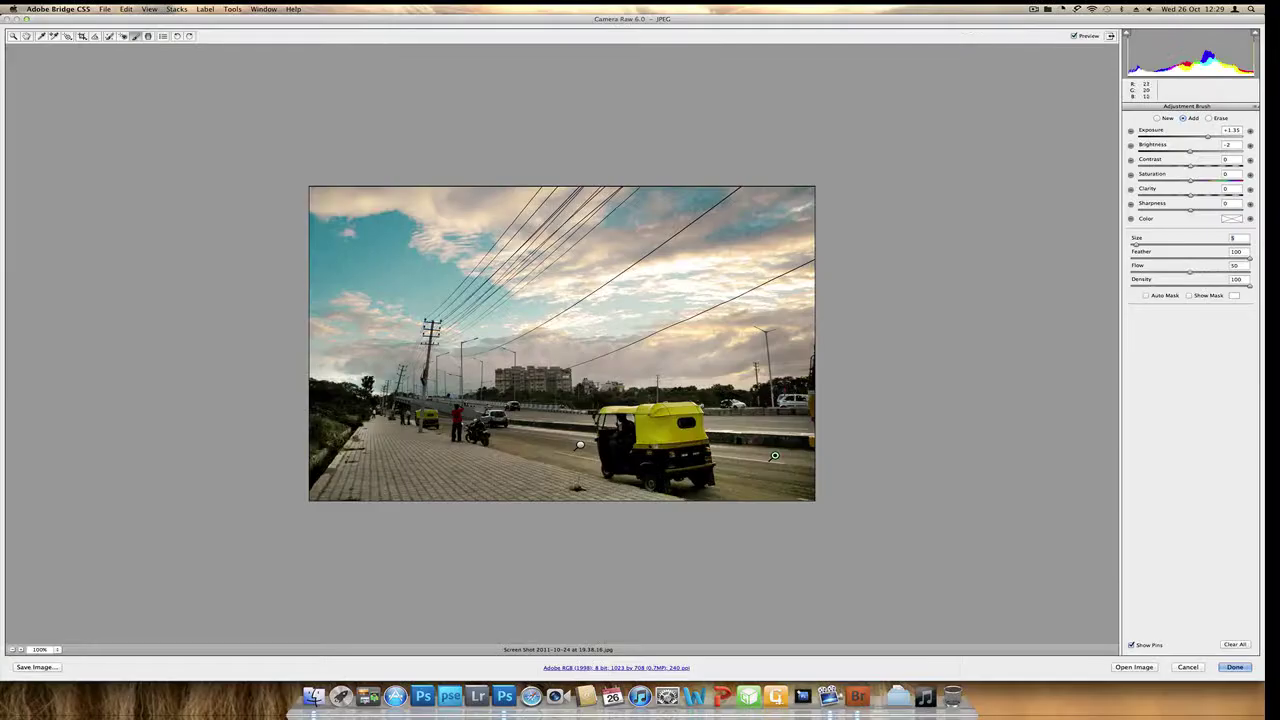
{"action": "mouse_move", "coordinate": [706, 402]}
{"action": "left_mouse_down"}
{"action": "mouse_move", "coordinate": [507, 397]}
{"action": "mouse_move", "coordinate": [524, 378]}
{"action": "mouse_move", "coordinate": [555, 379]}
{"action": "mouse_move", "coordinate": [545, 395]}
{"action": "mouse_move", "coordinate": [477, 404]}
{"action": "left_mouse_up"}
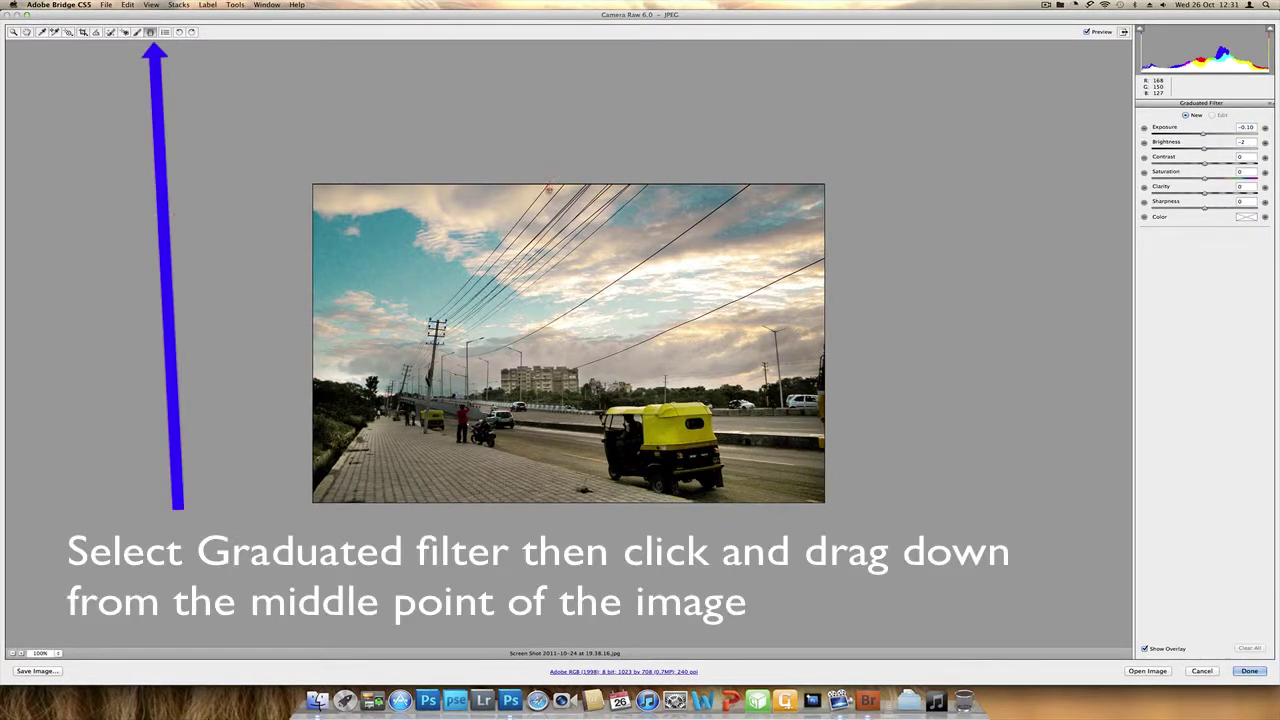
Step: Add a graduated filter from the photo's upper edge down to the horizon, tinted cyan with hue 182 and saturation 58
{"action": "left_click_drag", "start_coordinate": [549, 186], "coordinate": [550, 381]}
{"action": "left_click", "coordinate": [1245, 216]}
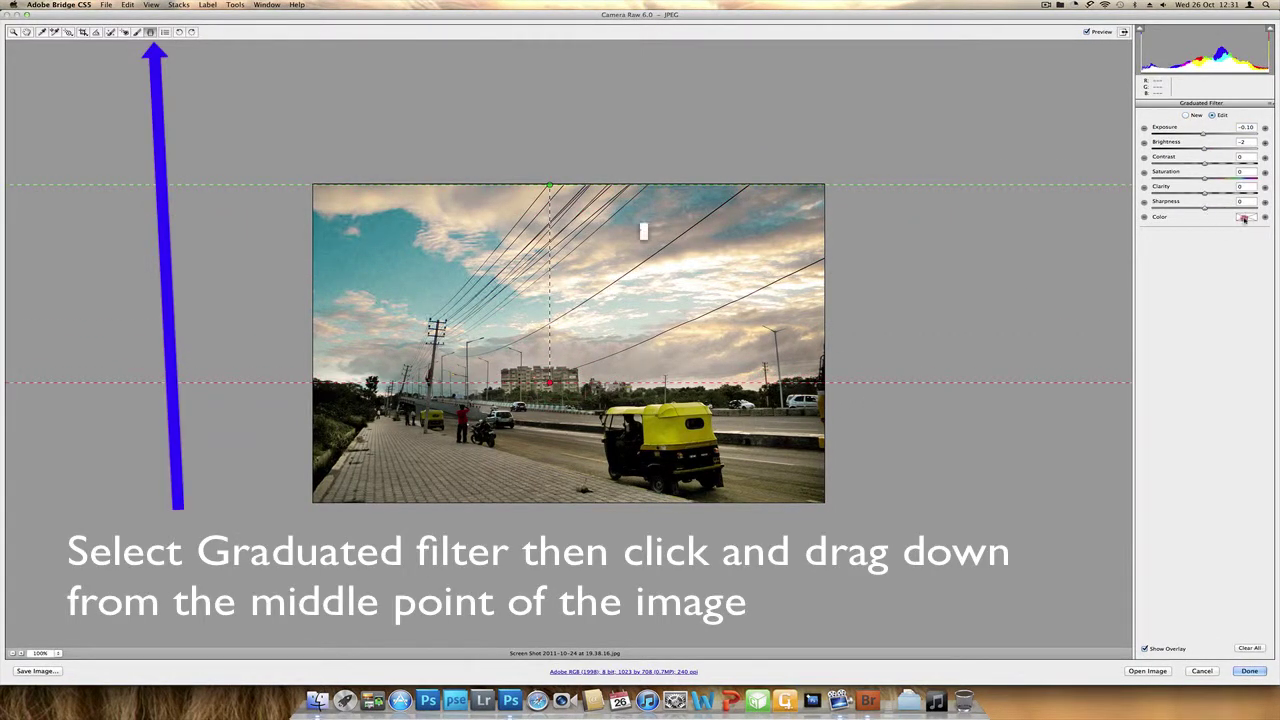
{"action": "left_click_drag", "start_coordinate": [592, 205], "coordinate": [538, 78]}
{"action": "left_click", "coordinate": [560, 106]}
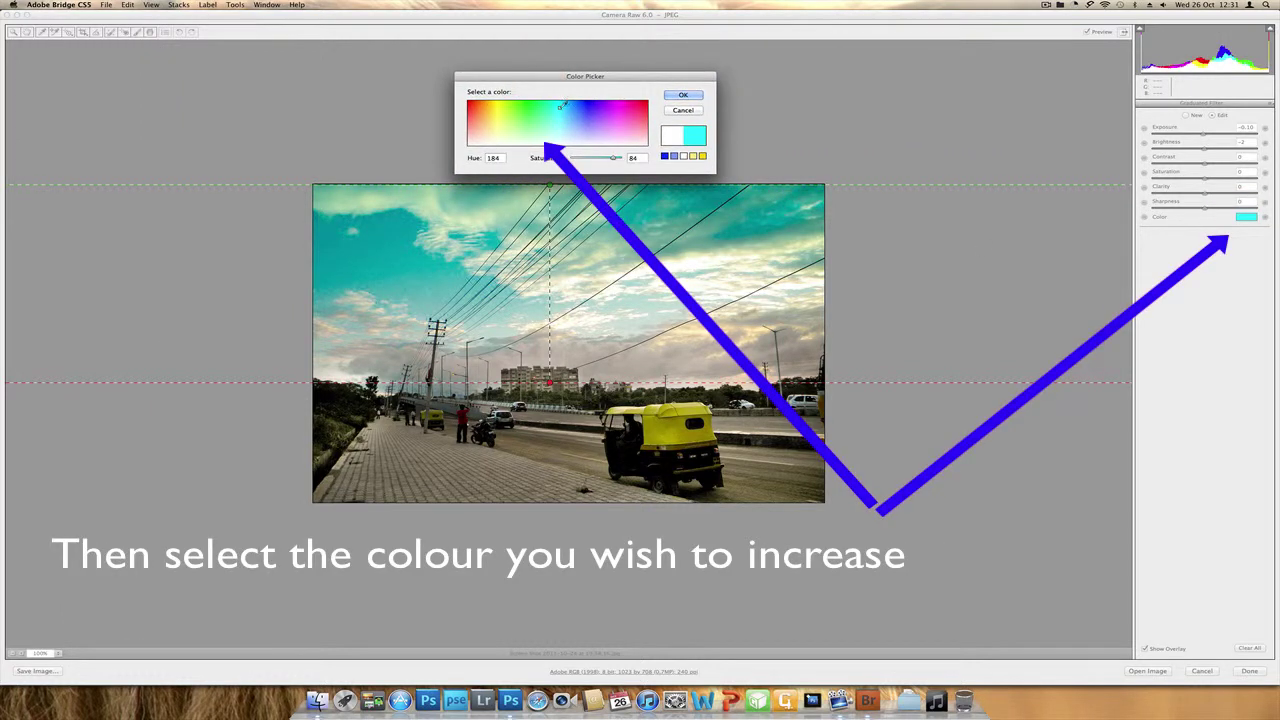
{"action": "left_click", "coordinate": [559, 123]}
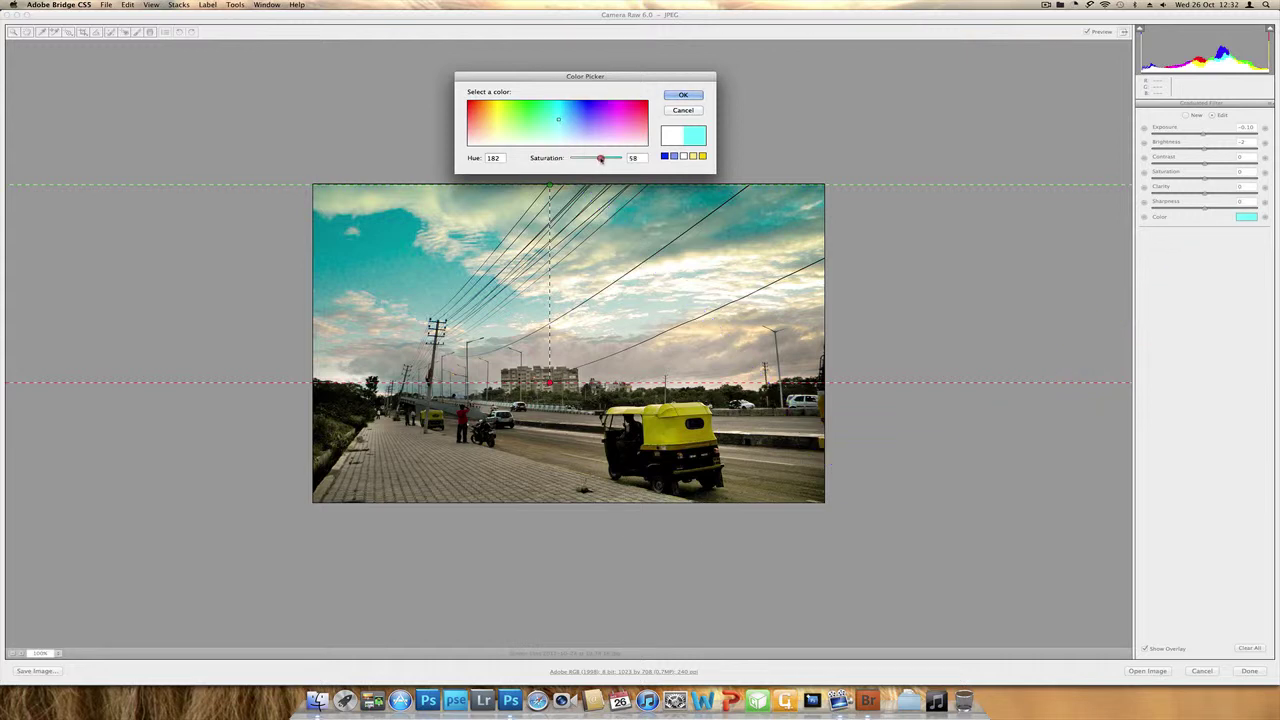
{"action": "left_click", "coordinate": [545, 193]}
{"action": "left_click", "coordinate": [681, 95]}
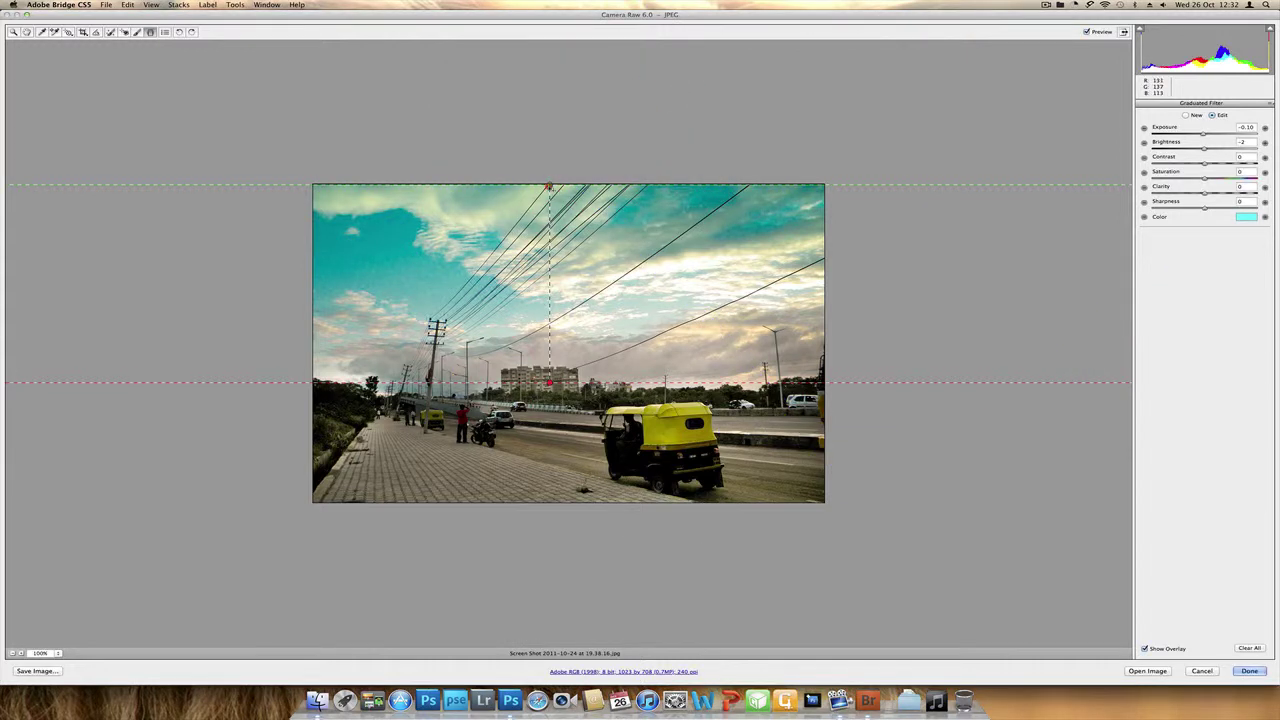
Step: Move the graduated filter's start and end points slightly lower and set its saturation to -3, keeping the cyan tint
{"action": "left_click_drag", "start_coordinate": [549, 185], "coordinate": [550, 210]}
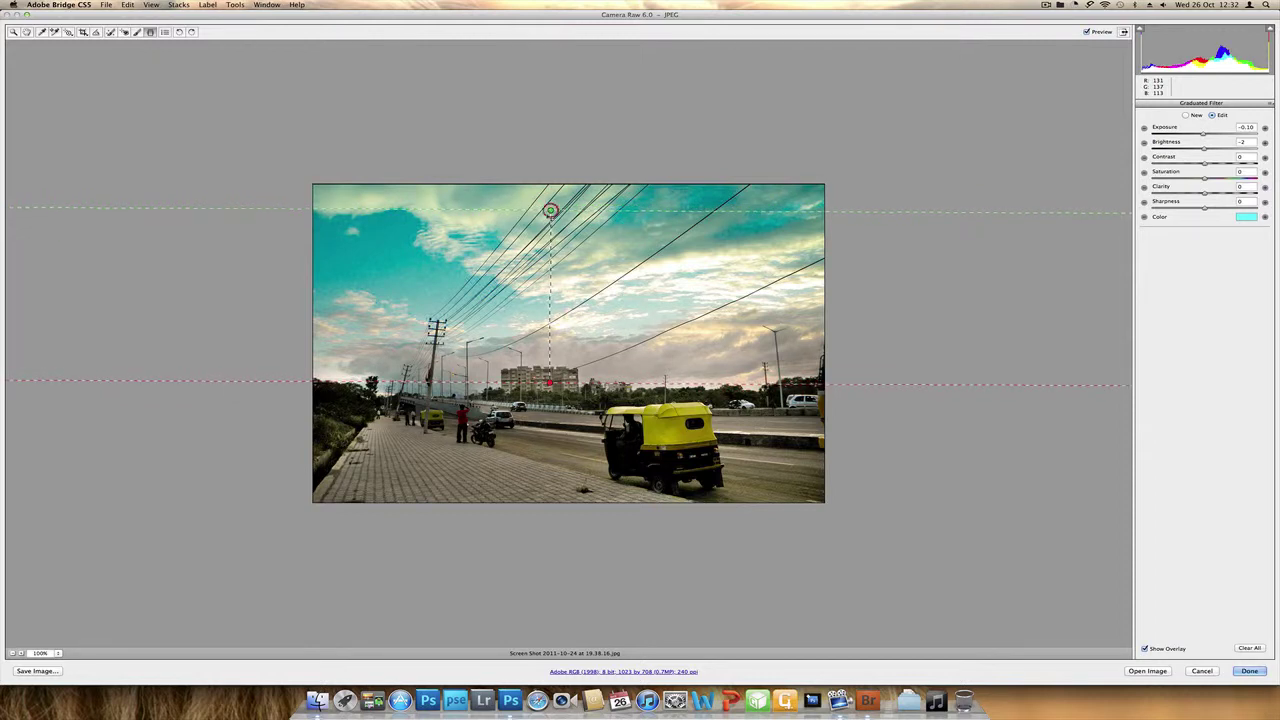
{"action": "left_click_drag", "start_coordinate": [549, 381], "coordinate": [549, 404]}
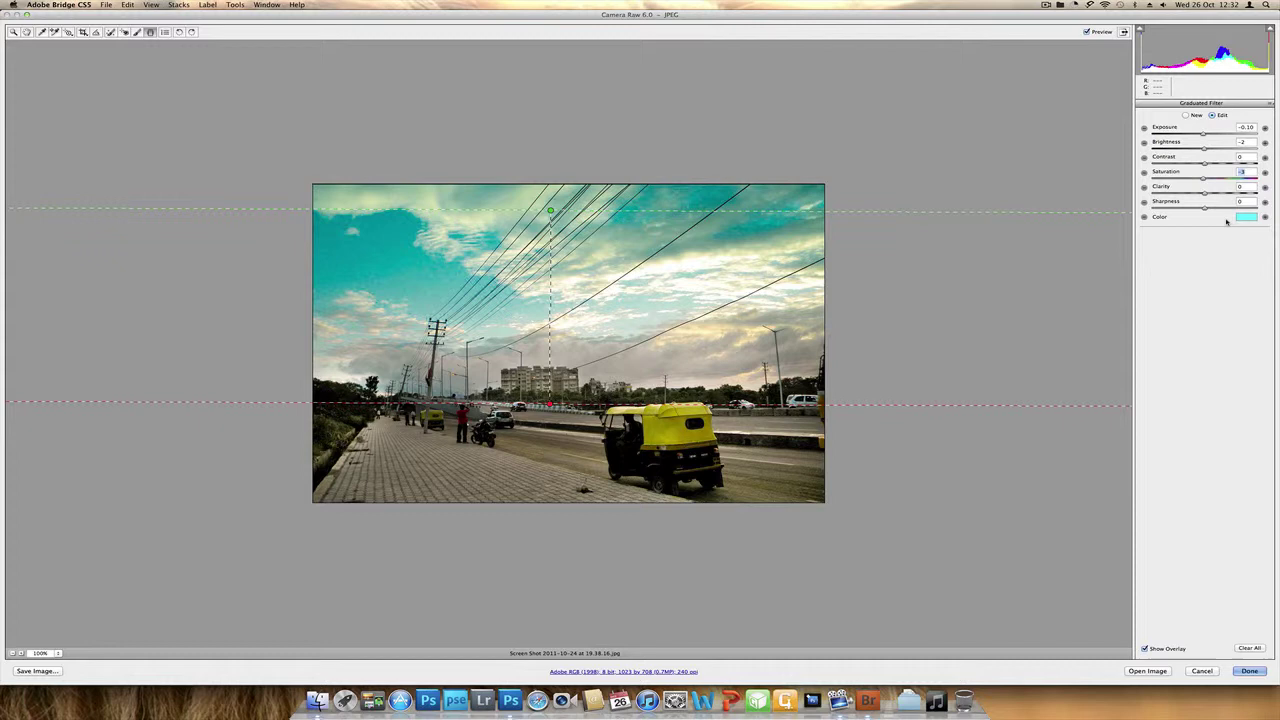
{"action": "left_click", "coordinate": [1245, 217]}
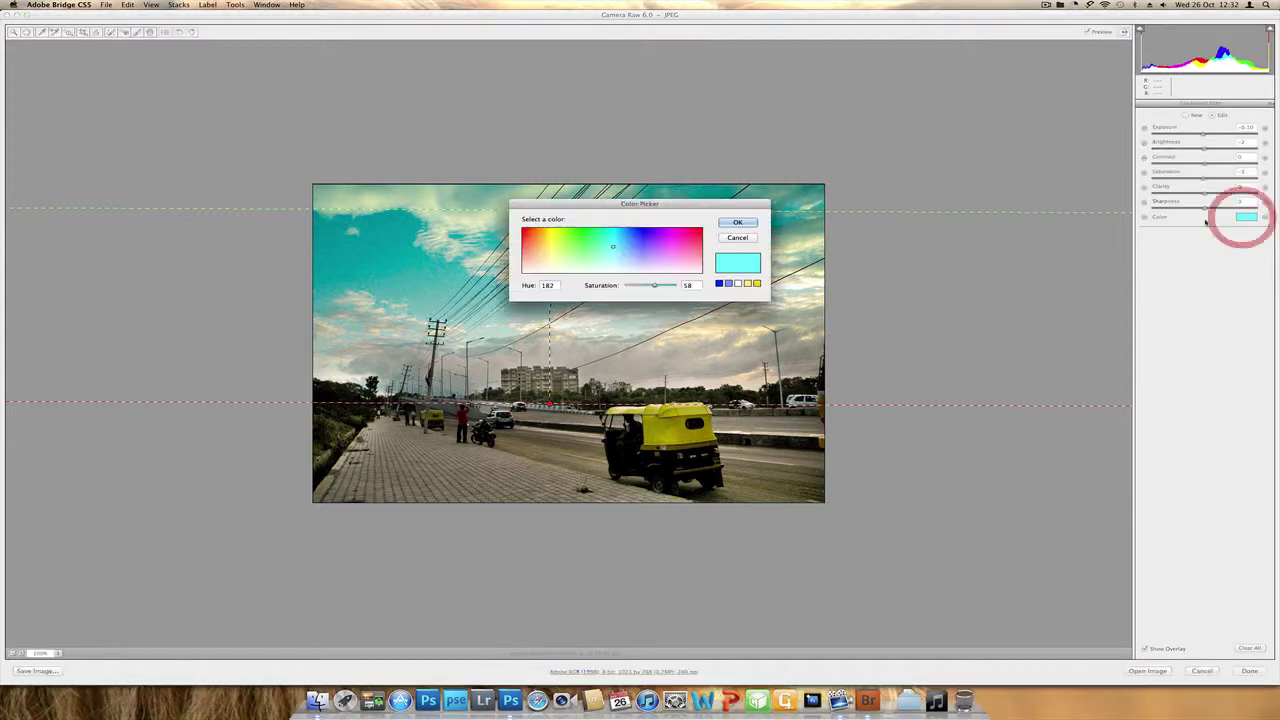
{"action": "left_click", "coordinate": [737, 237]}
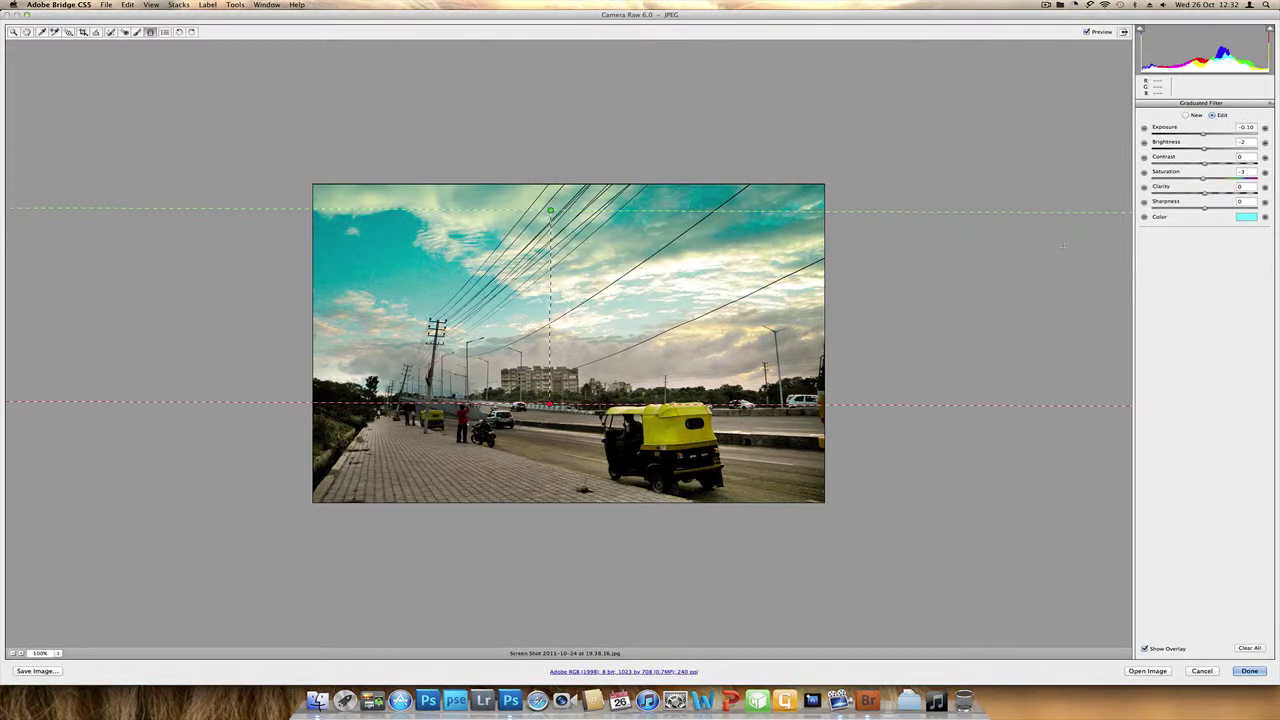
Step: Switch back to the Targeted Adjustment tool and open the processed photo in Photoshop
{"action": "key", "text": "alt"}
{"action": "left_click", "coordinate": [68, 31]}
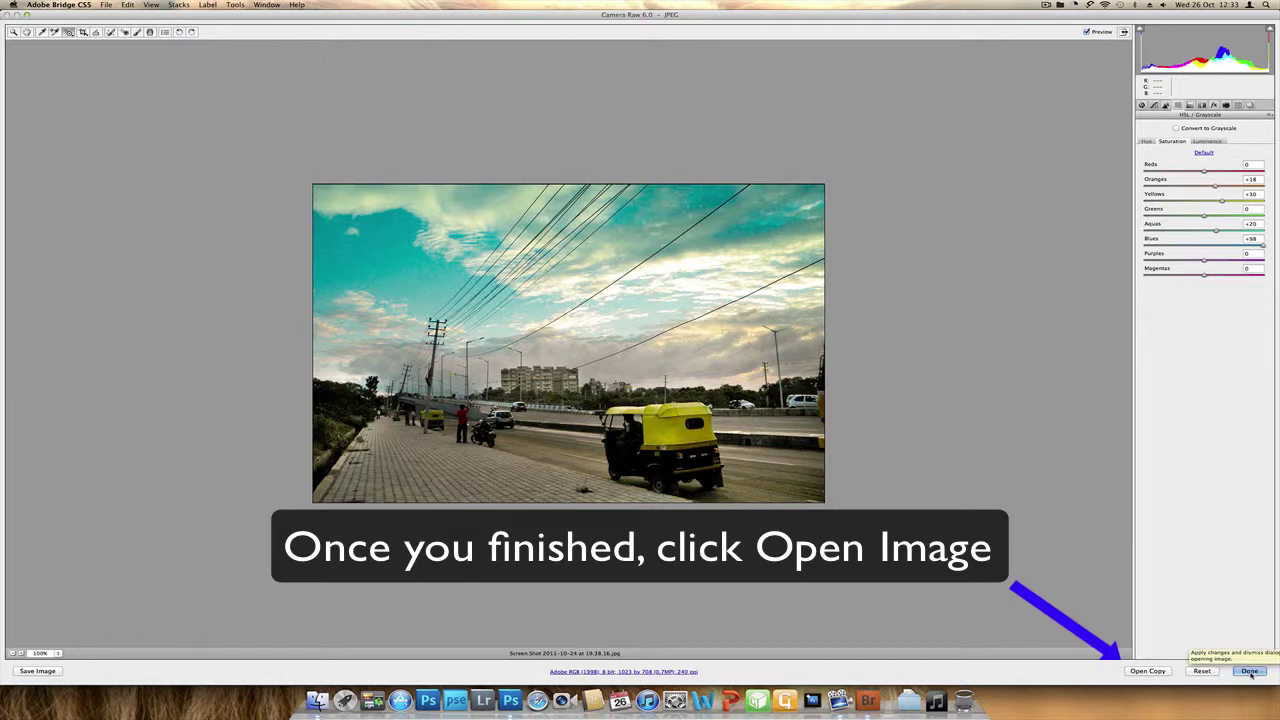
{"action": "left_click", "coordinate": [1150, 673]}
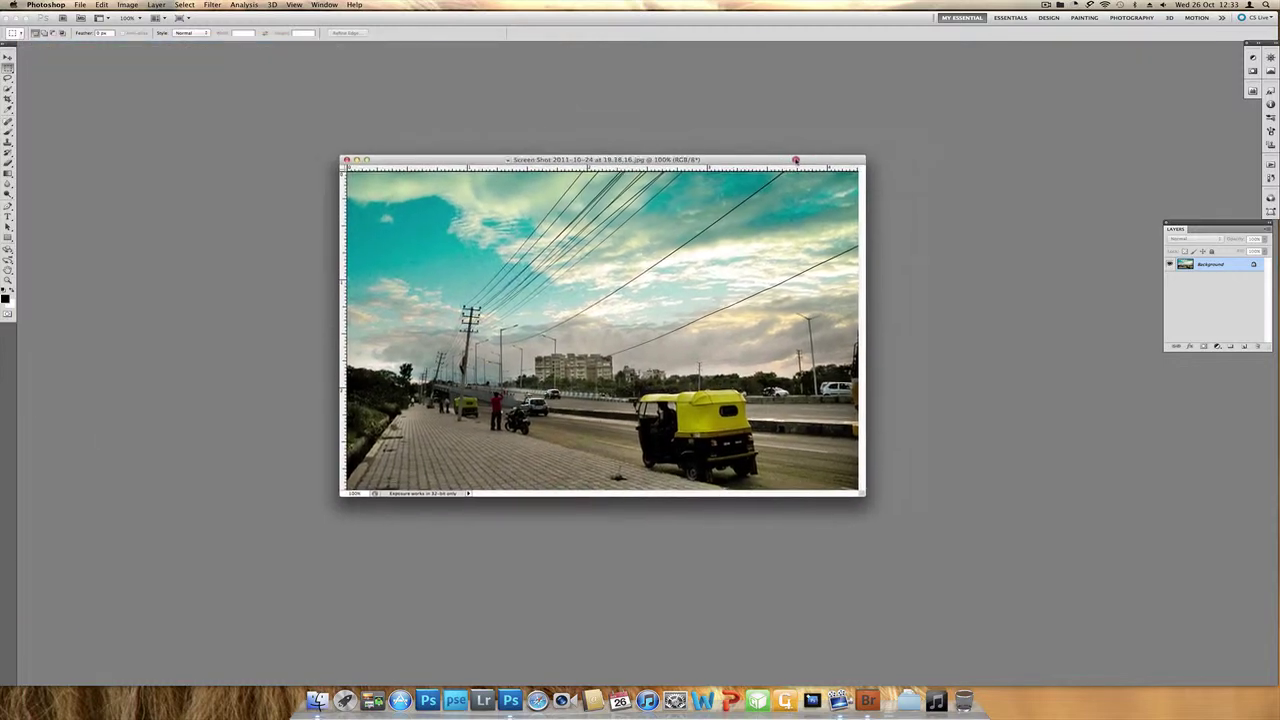
Step: Restore the minimized original photo and arrange its window side by side with the edited No2.jpg
{"action": "left_click_drag", "start_coordinate": [803, 154], "coordinate": [786, 157]}
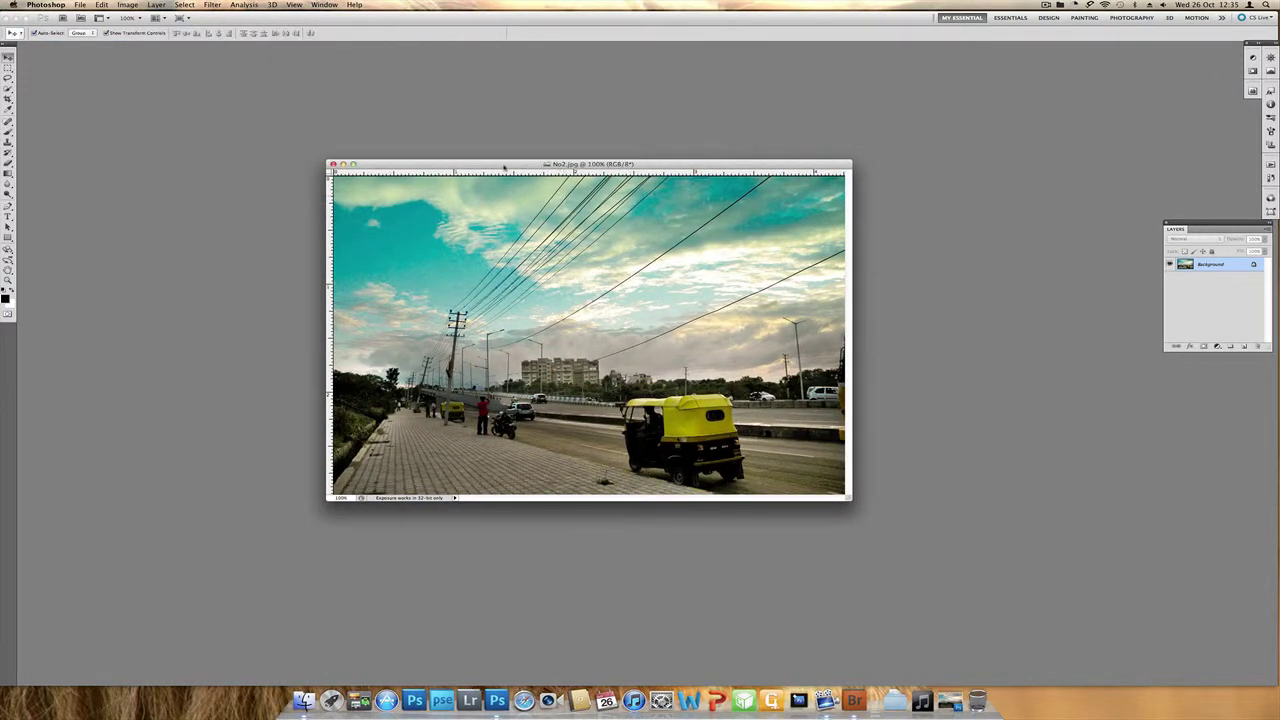
{"action": "left_click_drag", "start_coordinate": [505, 168], "coordinate": [809, 92]}
{"action": "left_click", "coordinate": [950, 699]}
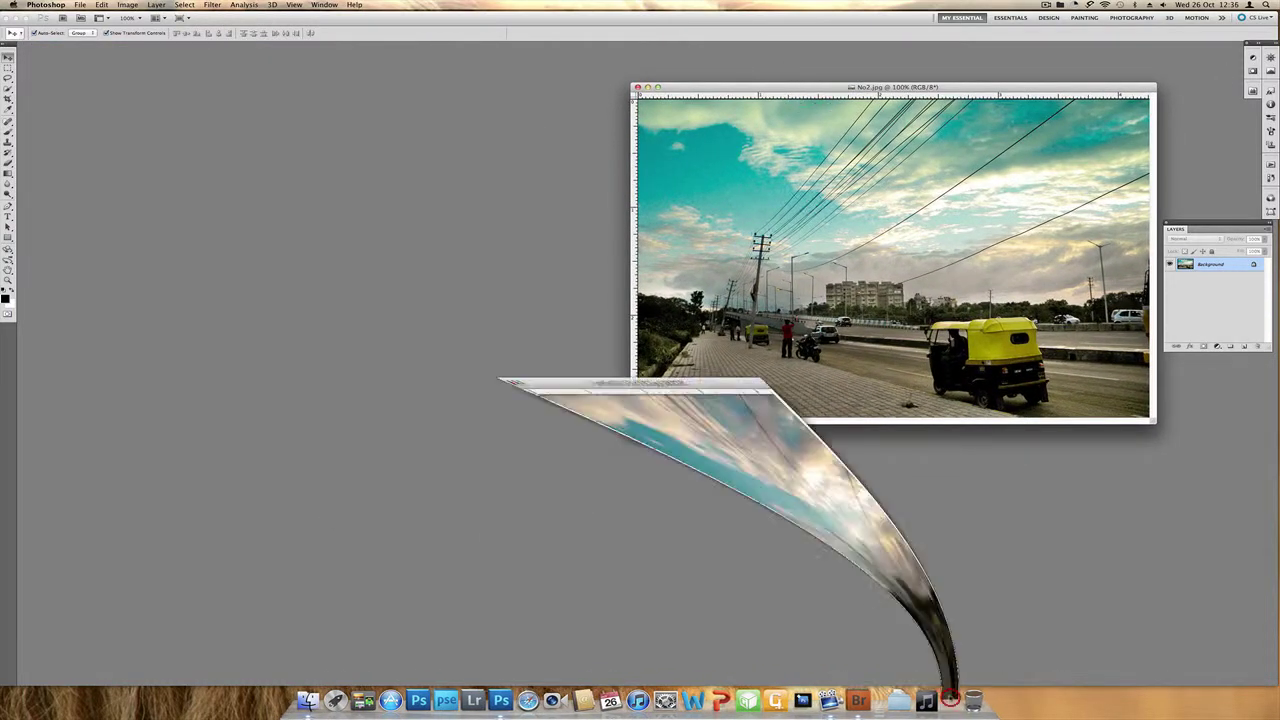
{"action": "left_click_drag", "start_coordinate": [505, 59], "coordinate": [532, 88]}
{"action": "left_click", "coordinate": [657, 89]}
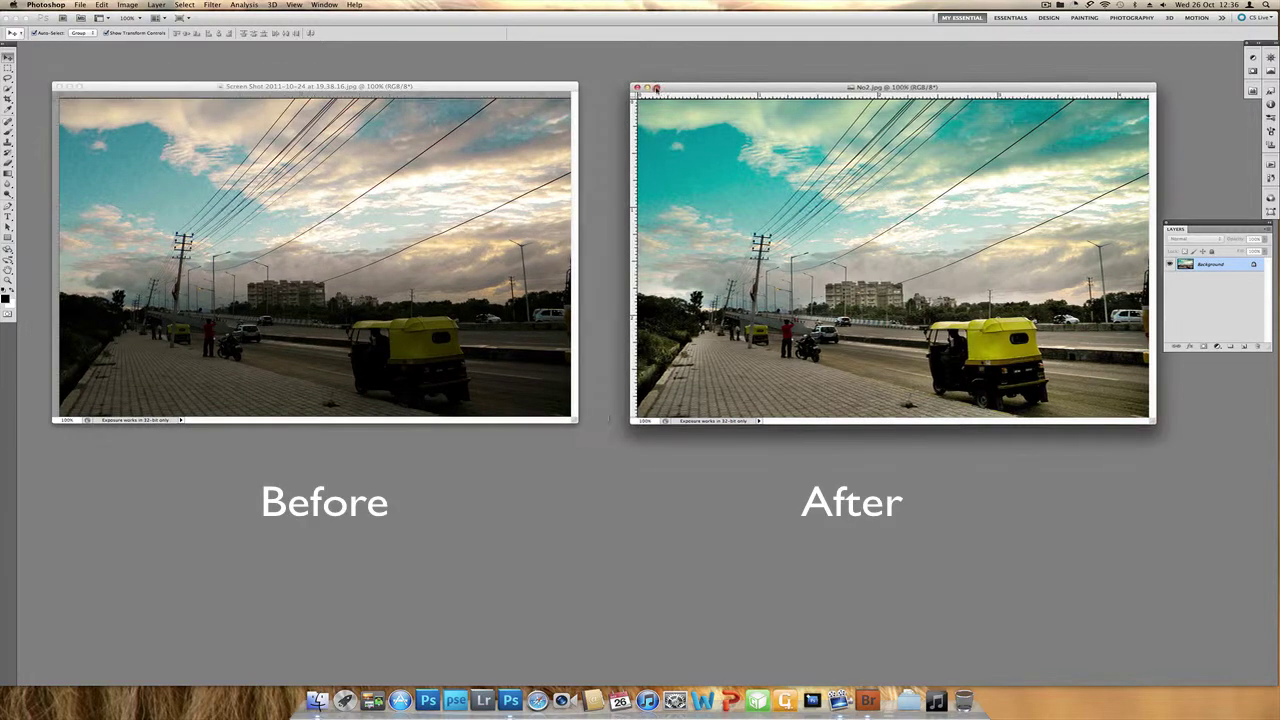
{"action": "left_click_drag", "start_coordinate": [656, 88], "coordinate": [626, 88]}
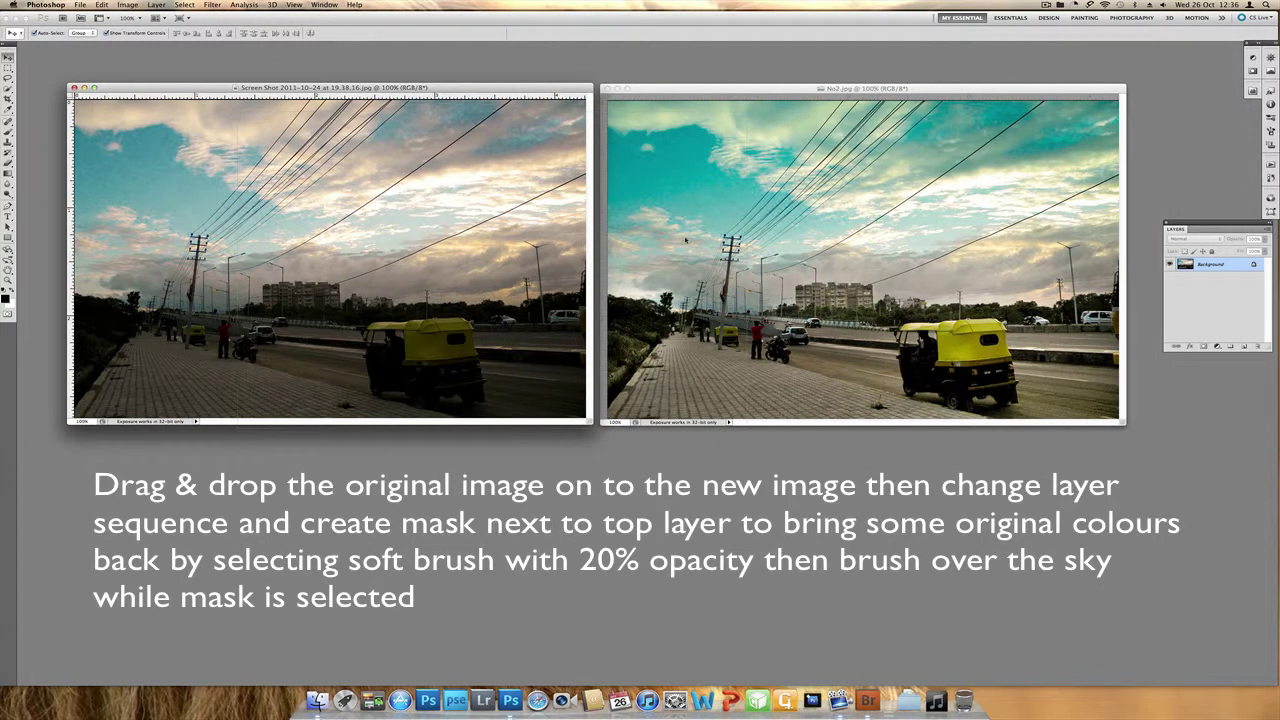
Step: Copy the original photo into No2.jpg as a layer and place it beneath the unlocked edited layer
{"action": "left_click_drag", "start_coordinate": [685, 240], "coordinate": [688, 240]}
{"action": "double_click", "coordinate": [1188, 280]}
{"action": "left_click_drag", "start_coordinate": [1188, 279], "coordinate": [1190, 260]}
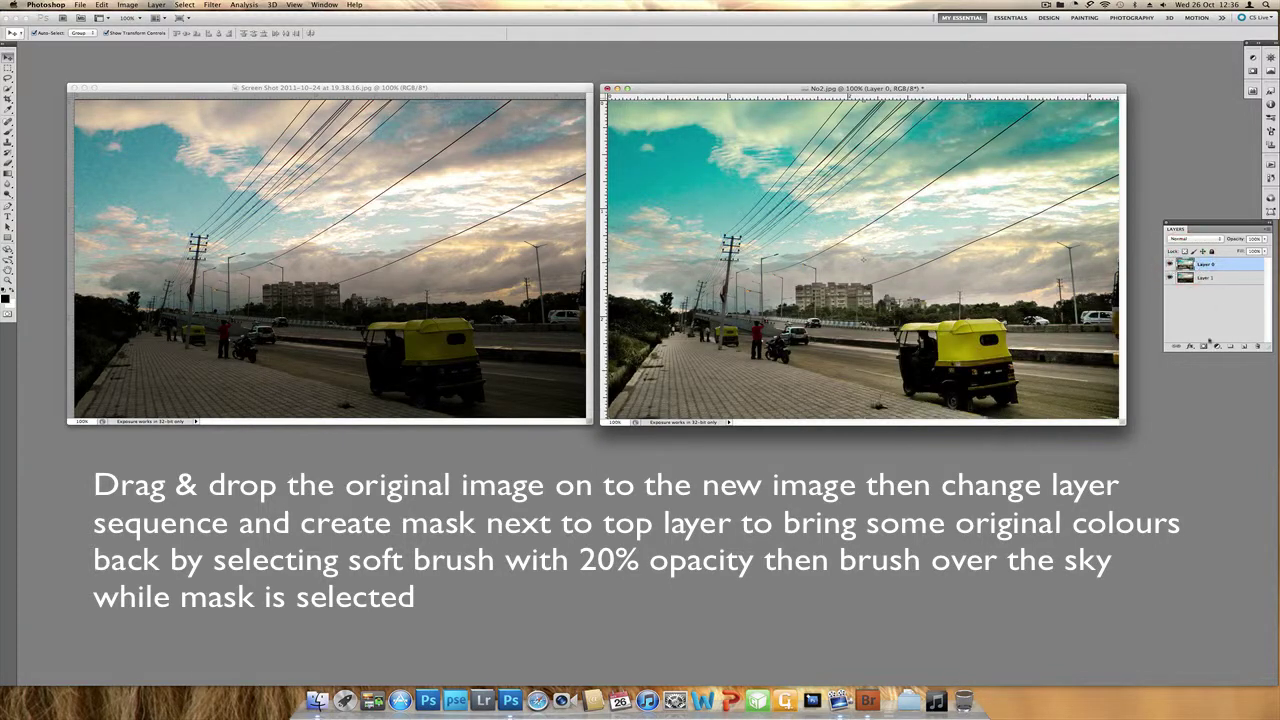
Step: Add a mask to the top layer and brush over the sky in black, at 20% and then higher opacity, to restore original colours
{"action": "left_click", "coordinate": [1204, 347]}
{"action": "left_click", "coordinate": [1208, 264]}
{"action": "key", "text": "b"}
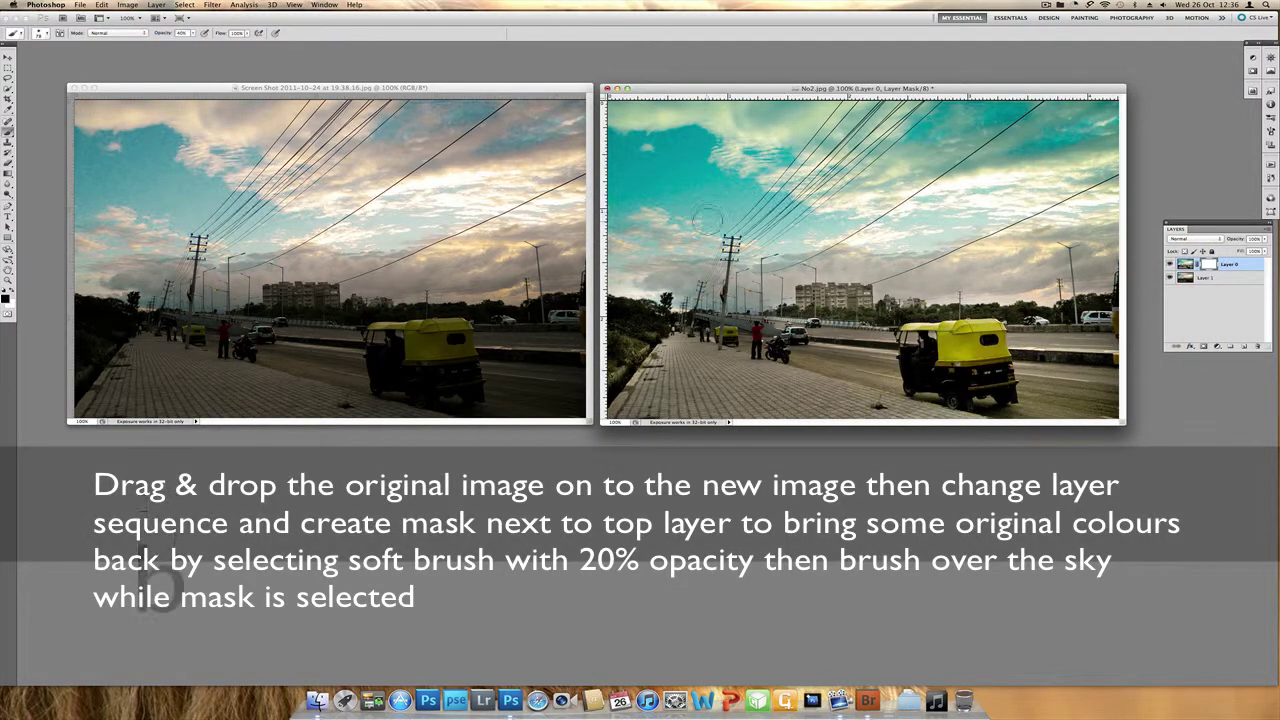
{"action": "left_click_drag", "start_coordinate": [701, 231], "coordinate": [730, 232]}
{"action": "key", "text": "2"}
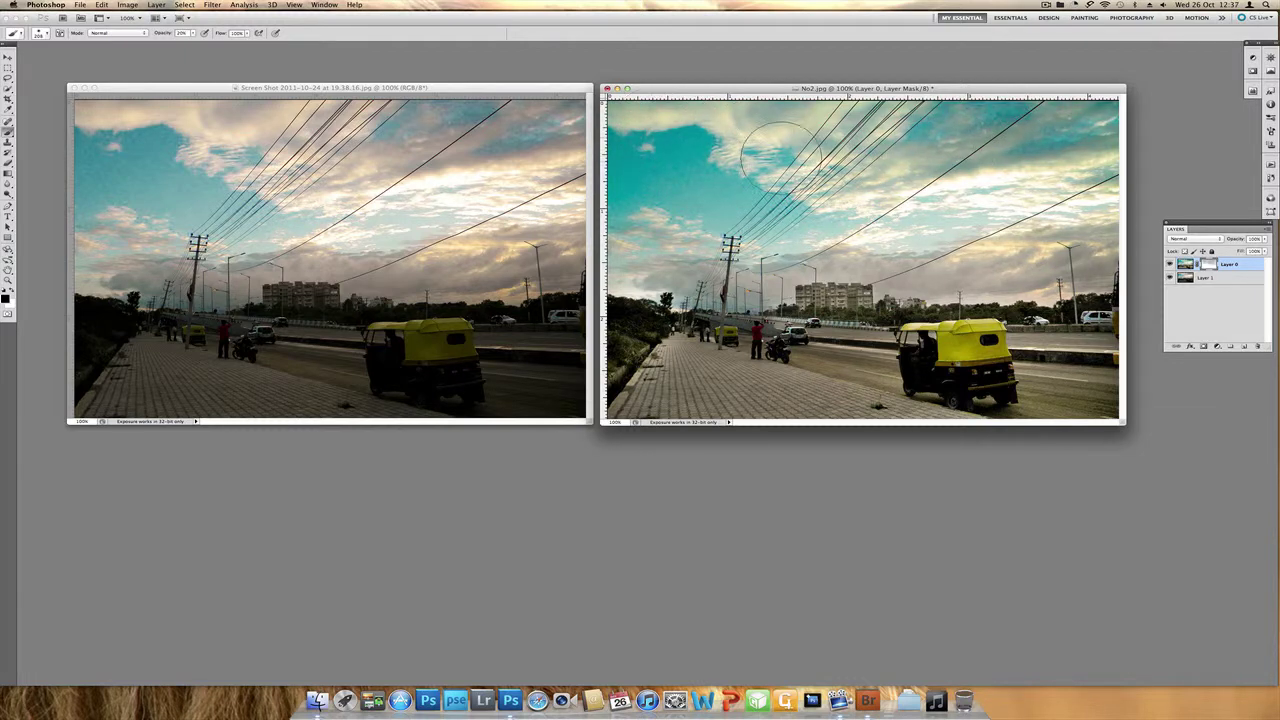
{"action": "key", "text": "4"}
{"action": "key", "text": "0"}
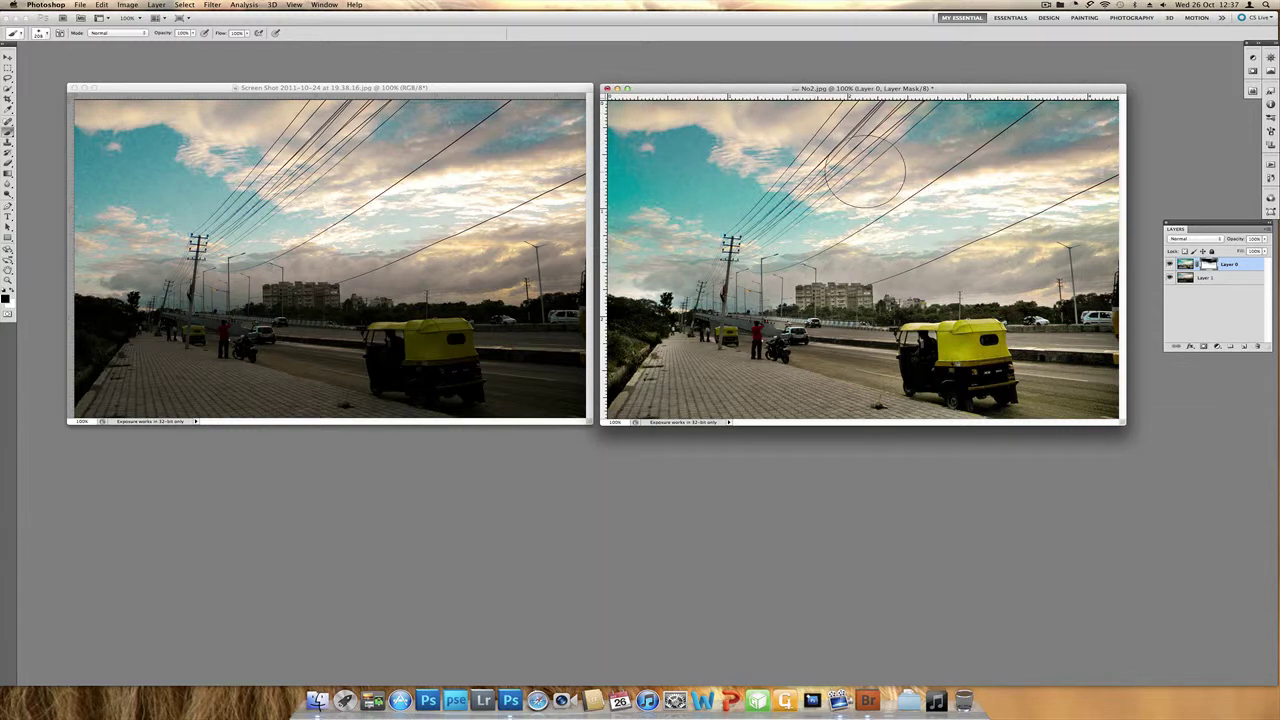
Step: Brush once more across the sky on Layer 0's mask in No2.jpg and flatten the image
{"action": "mouse_move", "coordinate": [1076, 256]}
{"action": "left_mouse_down"}
{"action": "mouse_move", "coordinate": [1032, 269]}
{"action": "mouse_move", "coordinate": [790, 254]}
{"action": "left_mouse_up"}
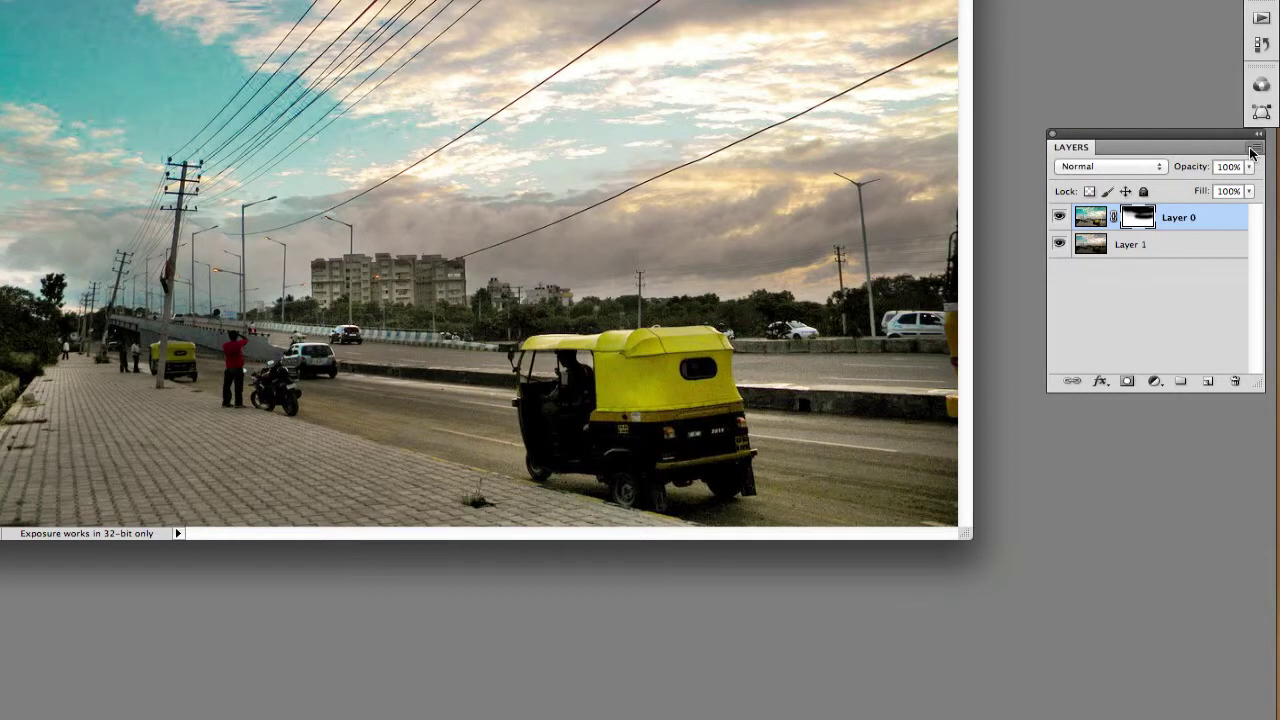
{"action": "left_click", "coordinate": [1252, 152]}
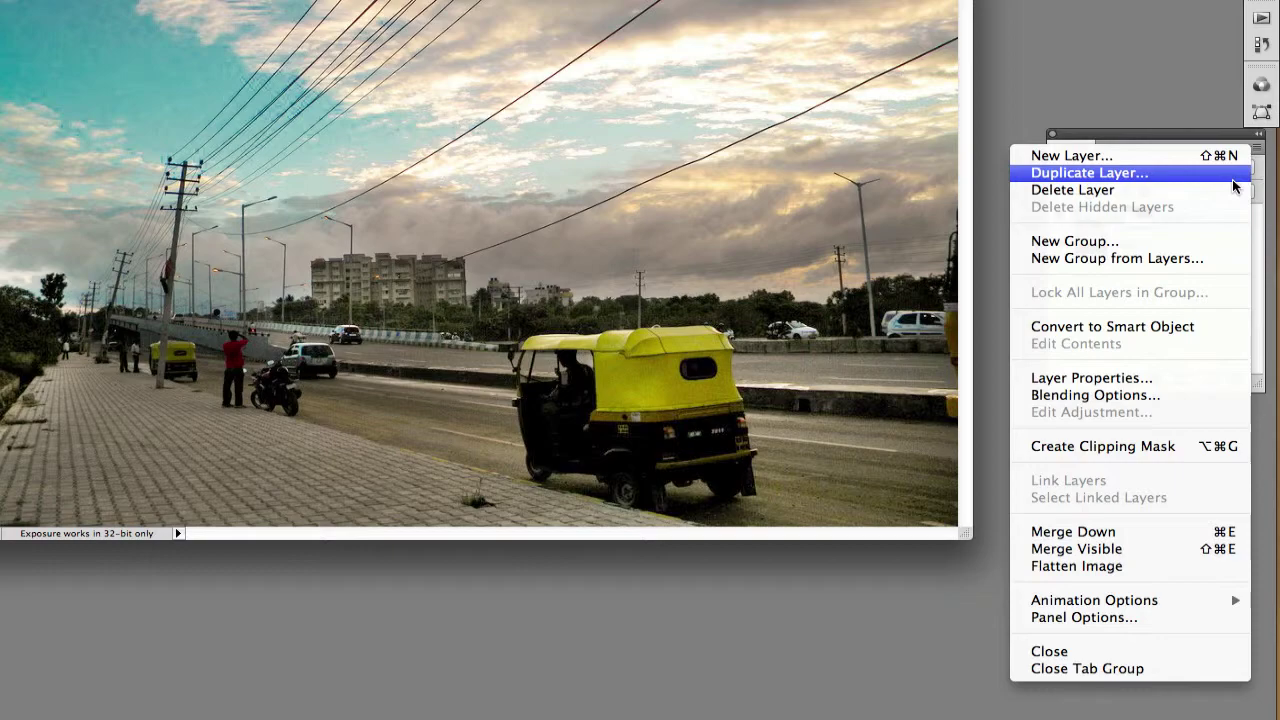
{"action": "left_click", "coordinate": [1092, 566]}
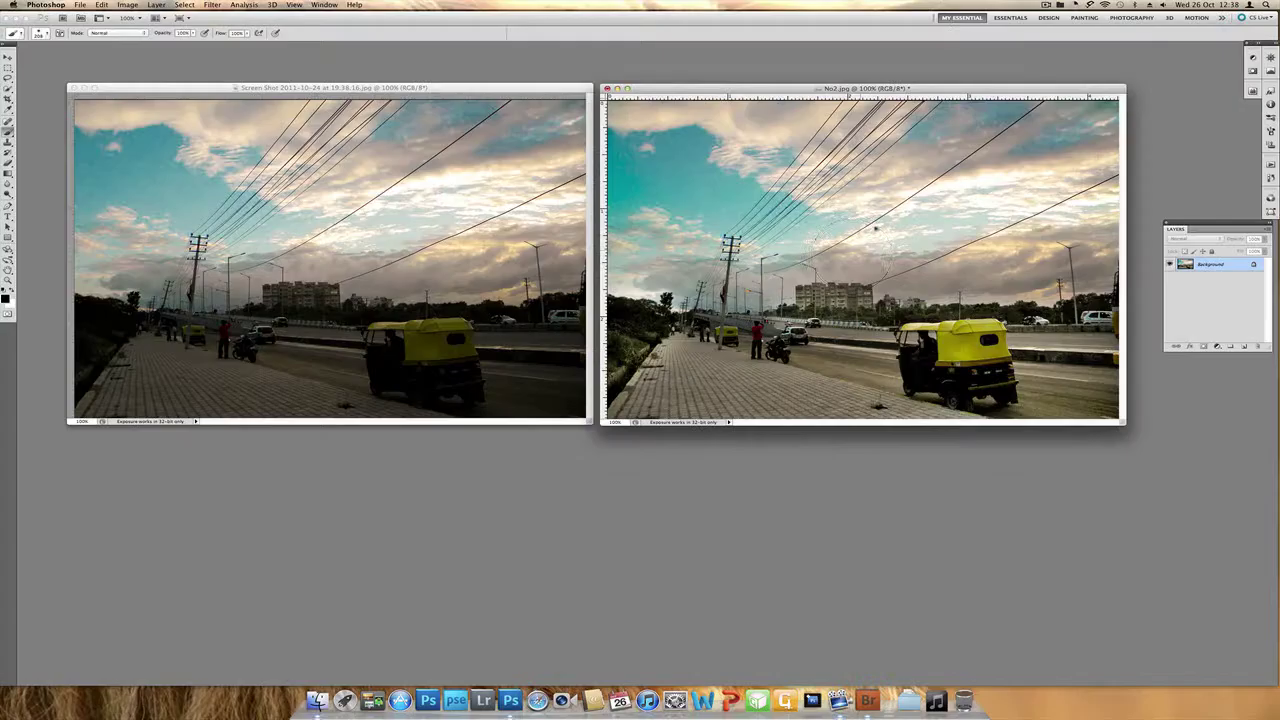
Step: Minimize the original photo and move the No2.jpg window to the middle of the workspace
{"action": "left_click", "coordinate": [84, 88]}
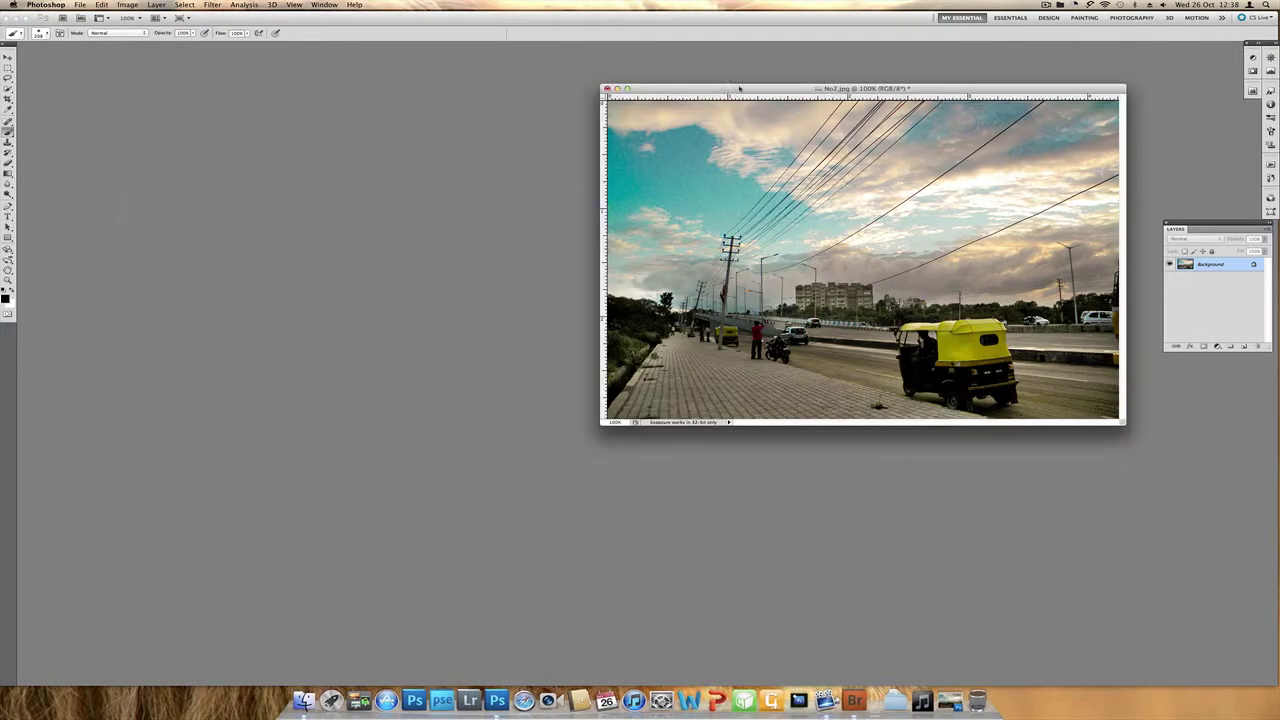
{"action": "left_click_drag", "start_coordinate": [737, 89], "coordinate": [509, 138]}
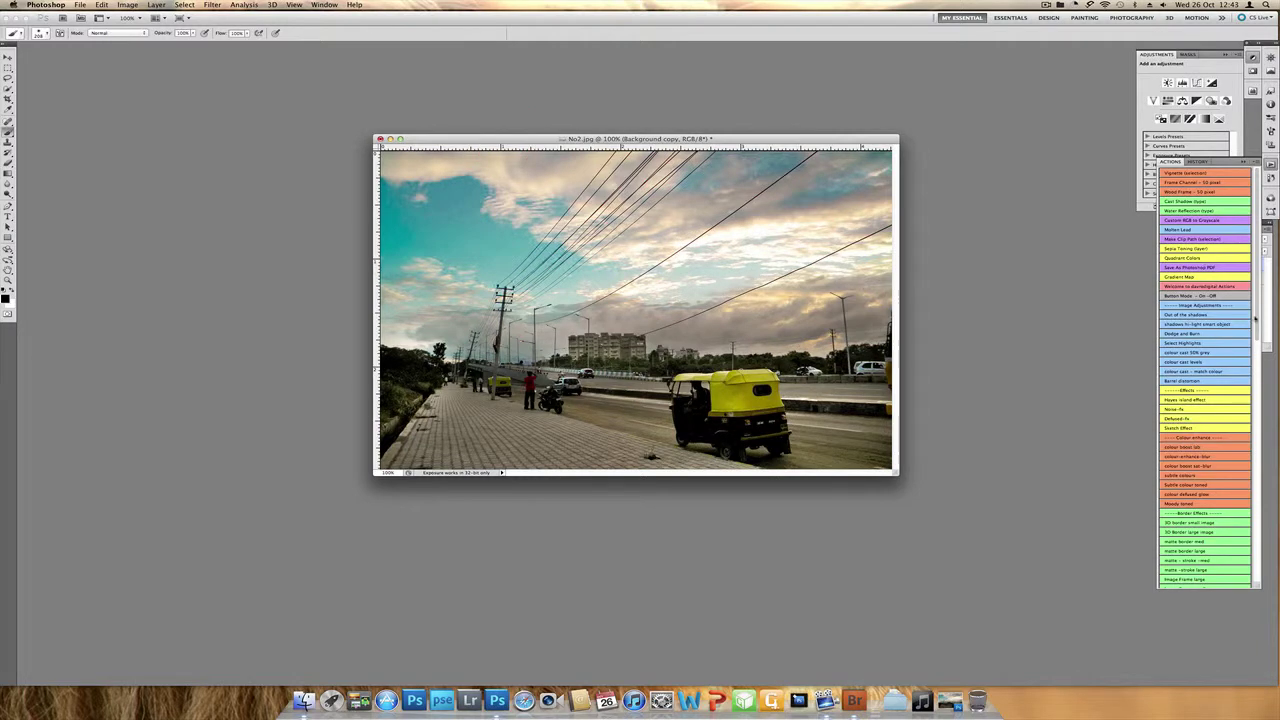
Step: Run the Sharpen USM action on No2.jpg and let it continue past its zoom and opacity reminder
{"action": "left_click_drag", "start_coordinate": [1256, 319], "coordinate": [1261, 557]}
{"action": "left_click", "coordinate": [1183, 428]}
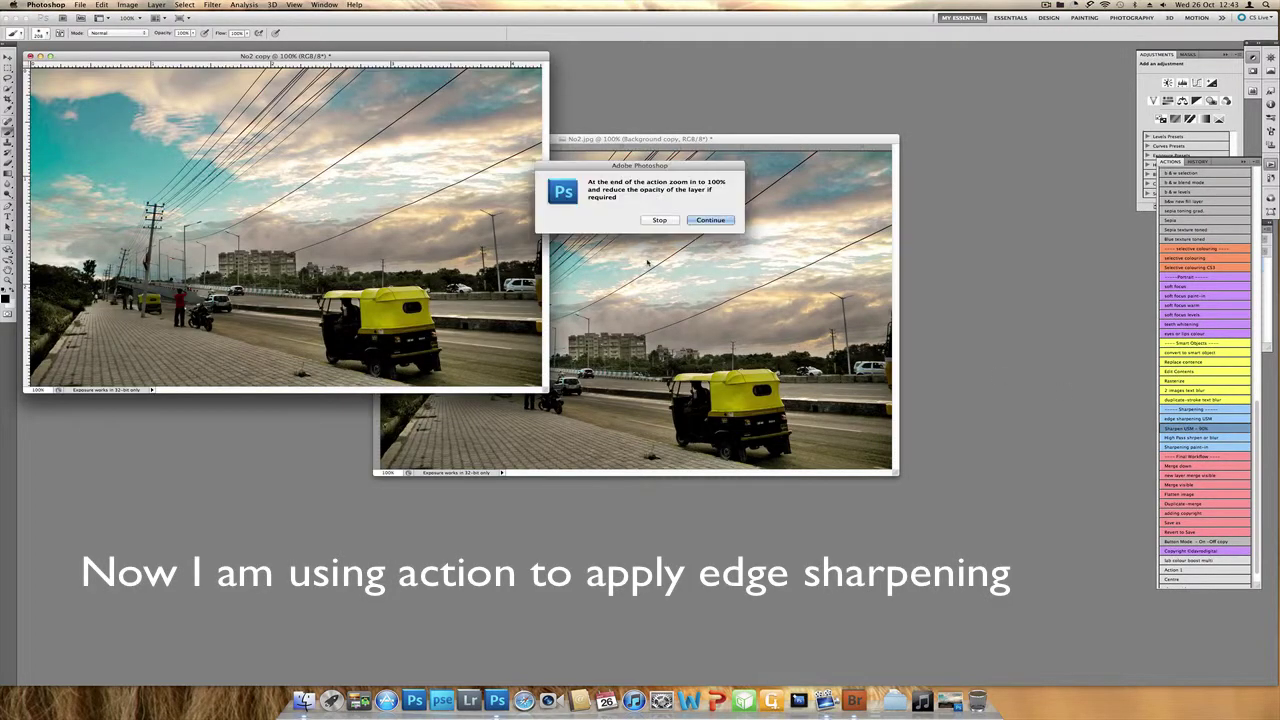
{"action": "left_click", "coordinate": [711, 220]}
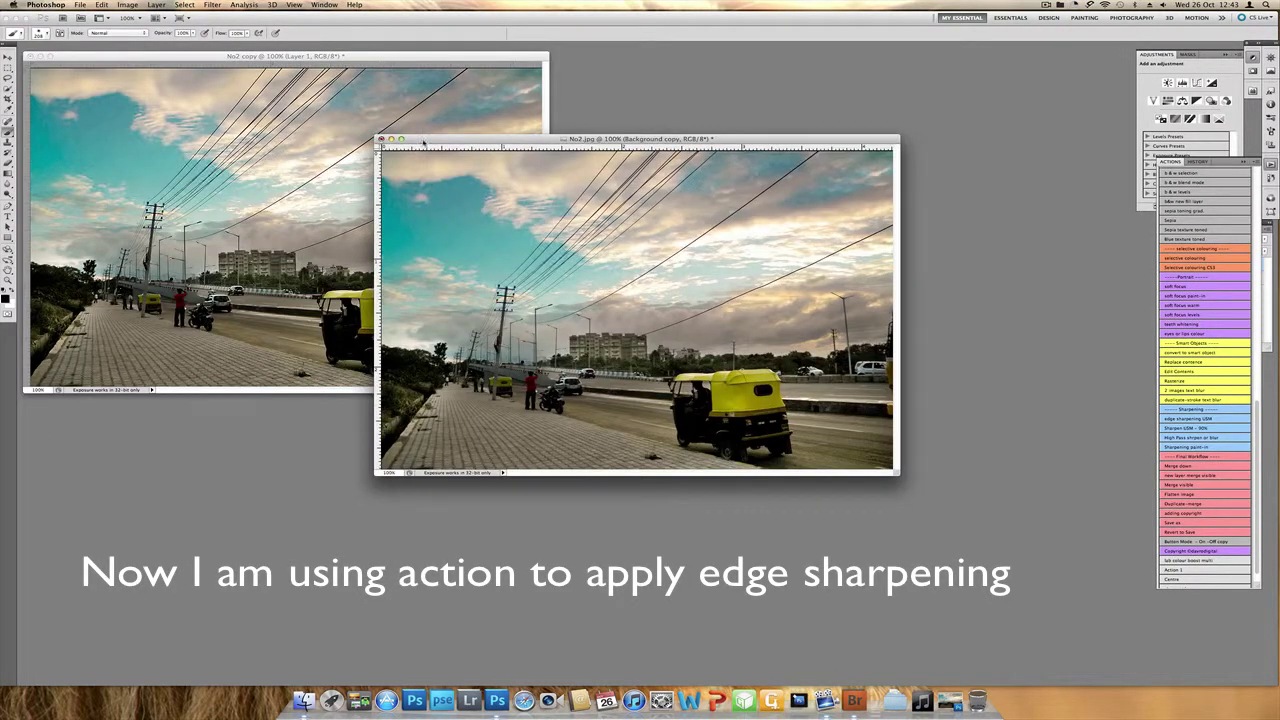
Step: Close the No2.jpg window, centre the No2 copy window and collapse the Actions panel
{"action": "left_click", "coordinate": [605, 217]}
{"action": "left_click_drag", "start_coordinate": [497, 57], "coordinate": [875, 130]}
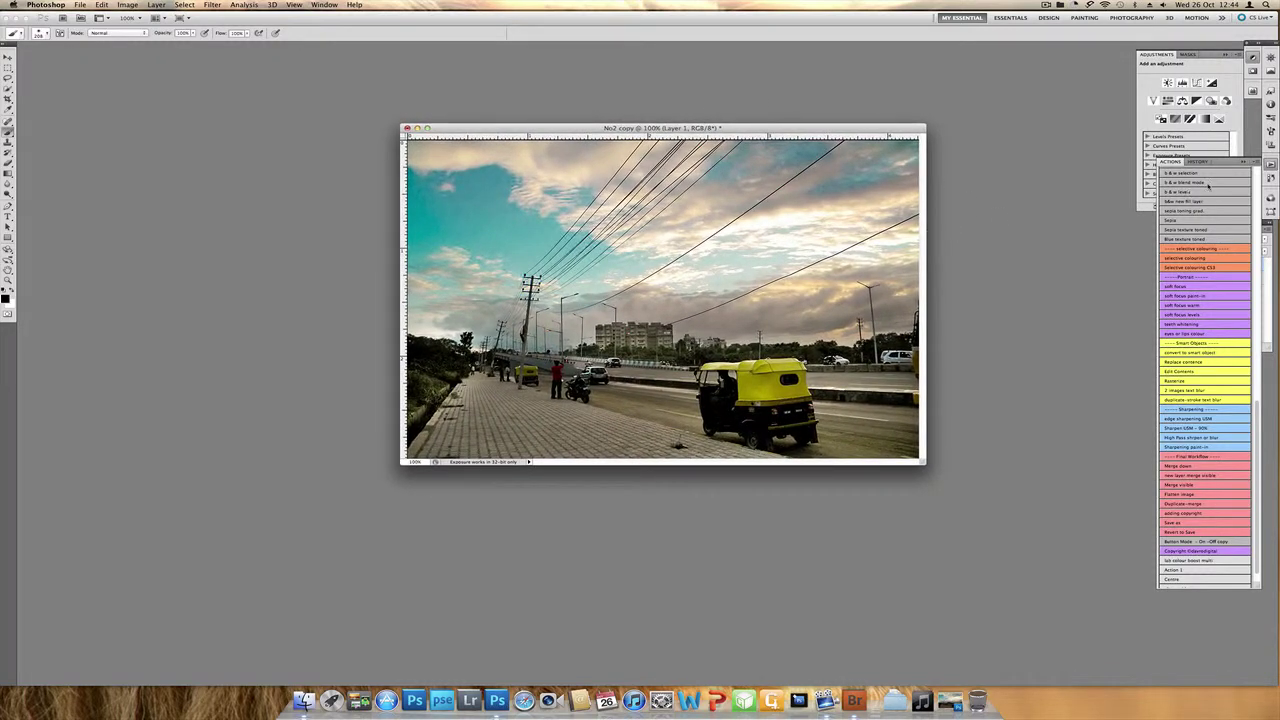
{"action": "left_click_drag", "start_coordinate": [1243, 161], "coordinate": [1245, 165]}
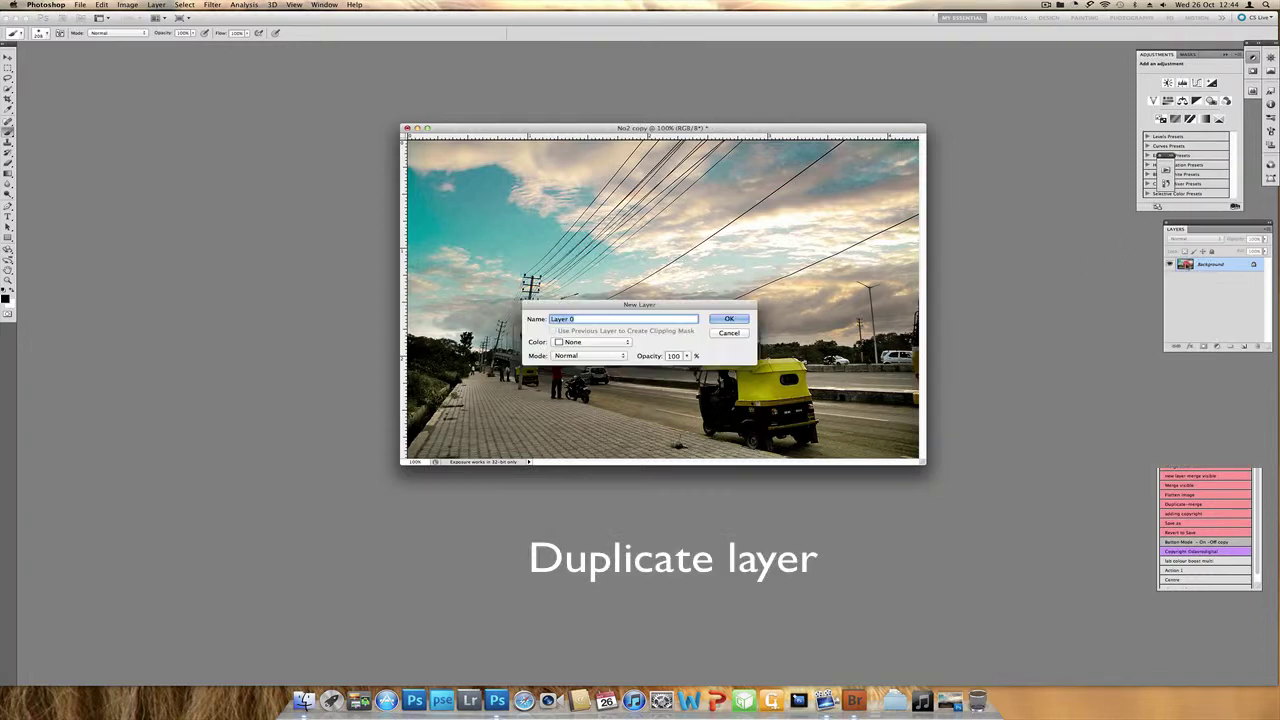
Step: Duplicate the Background layer of No2 copy and sharpen the duplicate with Unsharp Mask at amount 80% and radius 3.6 pixels
{"action": "left_click_drag", "start_coordinate": [1186, 264], "coordinate": [1243, 346]}
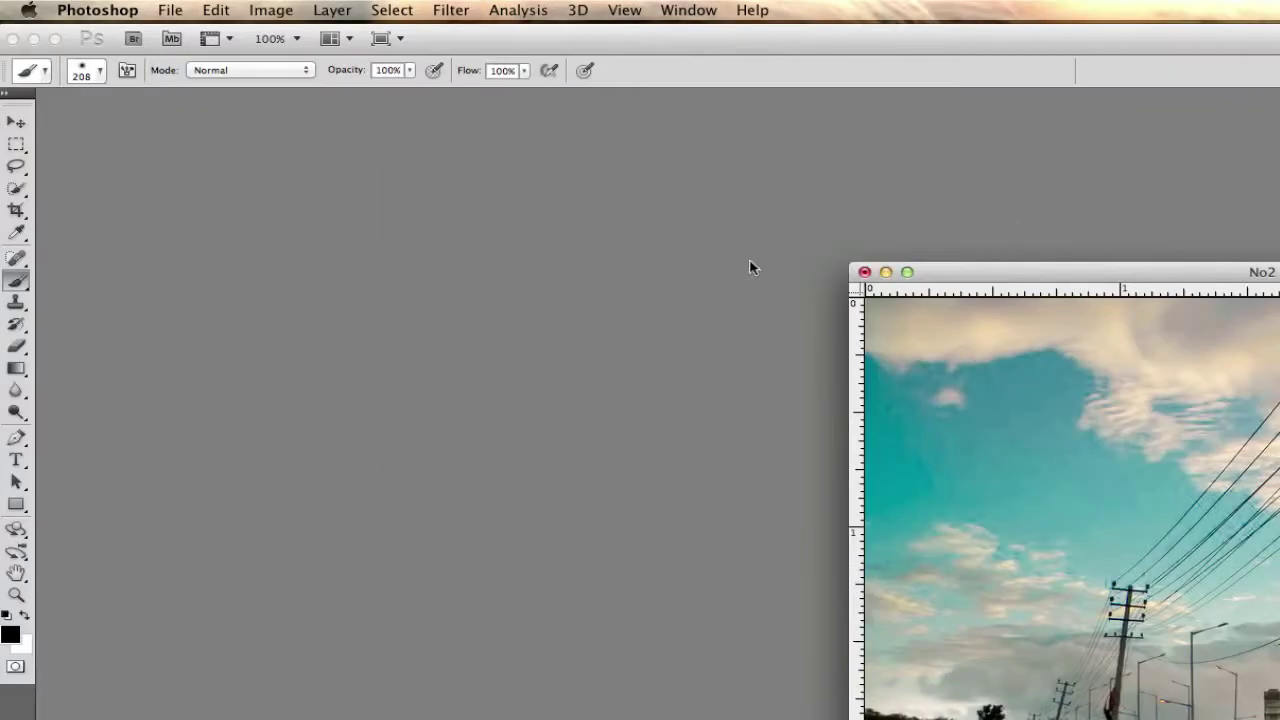
{"action": "left_click", "coordinate": [451, 12]}
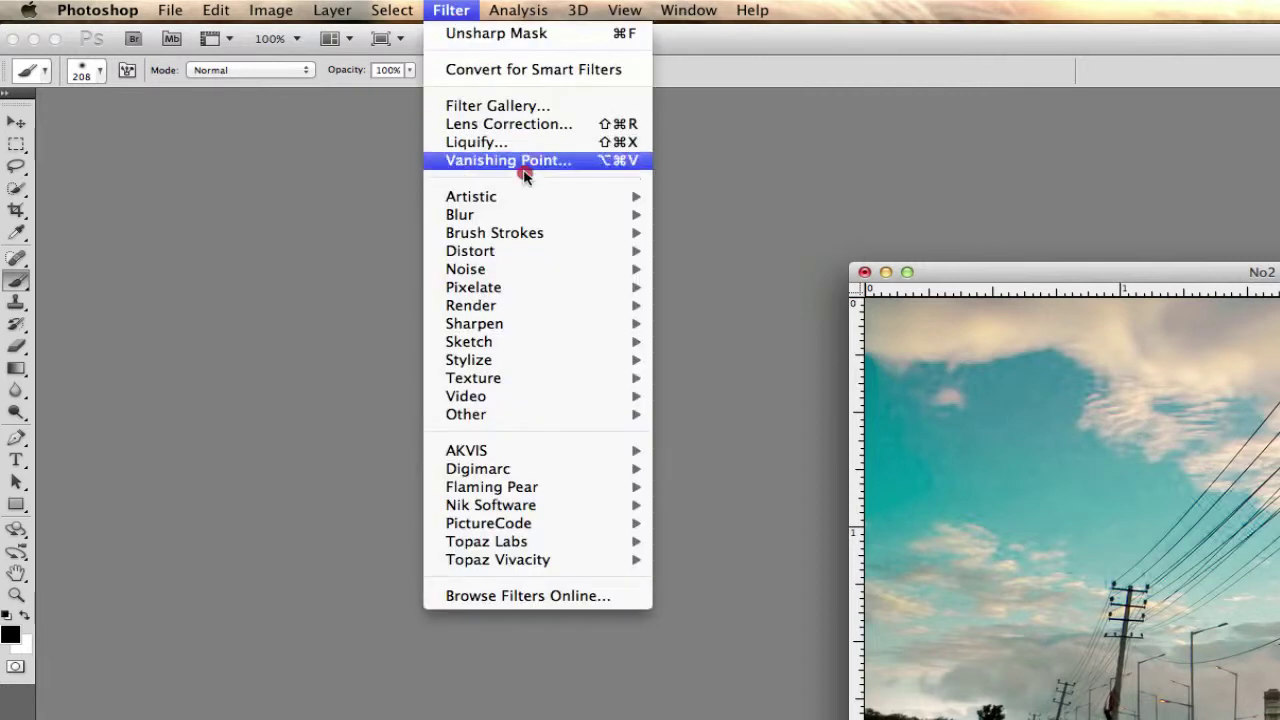
{"action": "mouse_move", "coordinate": [566, 324]}
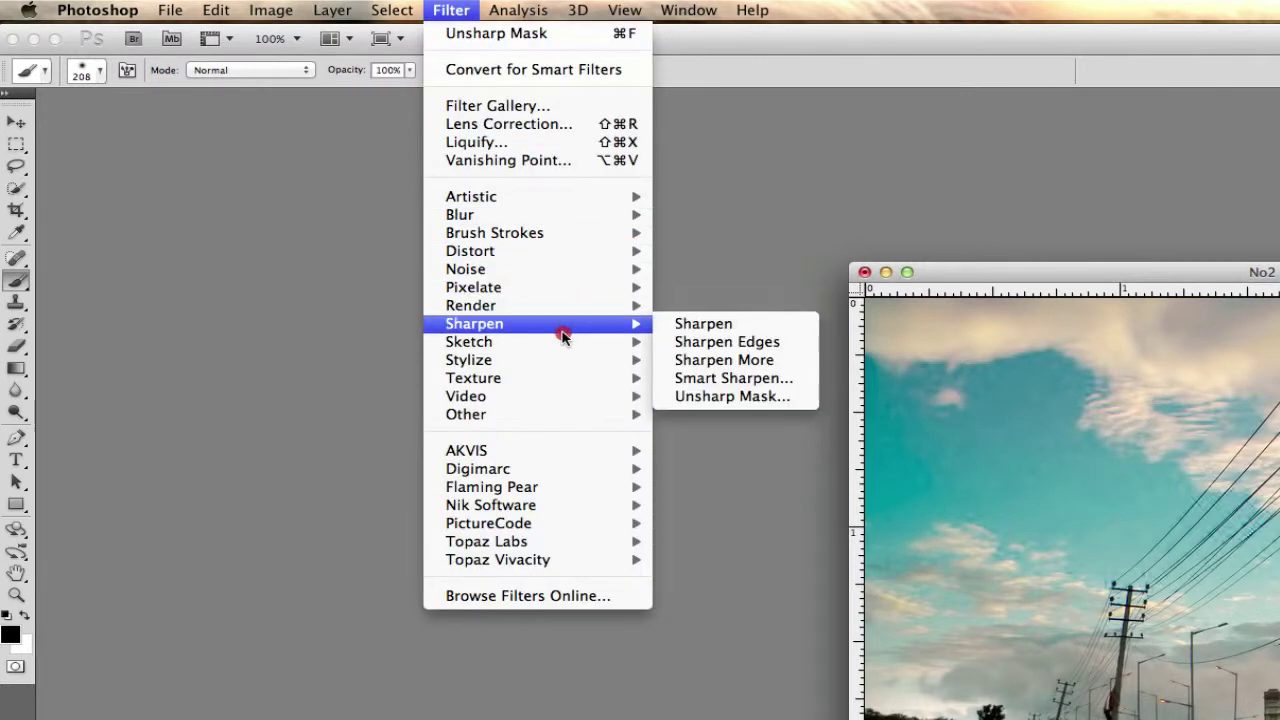
{"action": "left_click", "coordinate": [714, 397]}
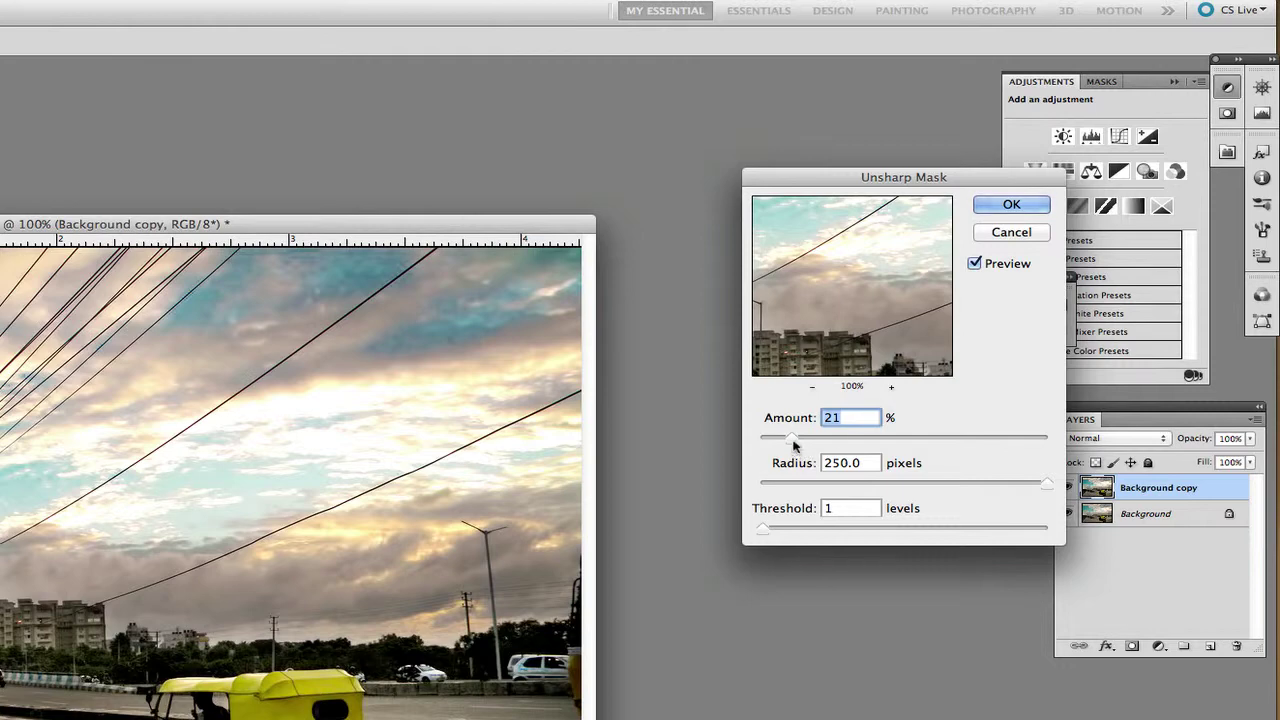
{"action": "left_click_drag", "start_coordinate": [1045, 484], "coordinate": [811, 491]}
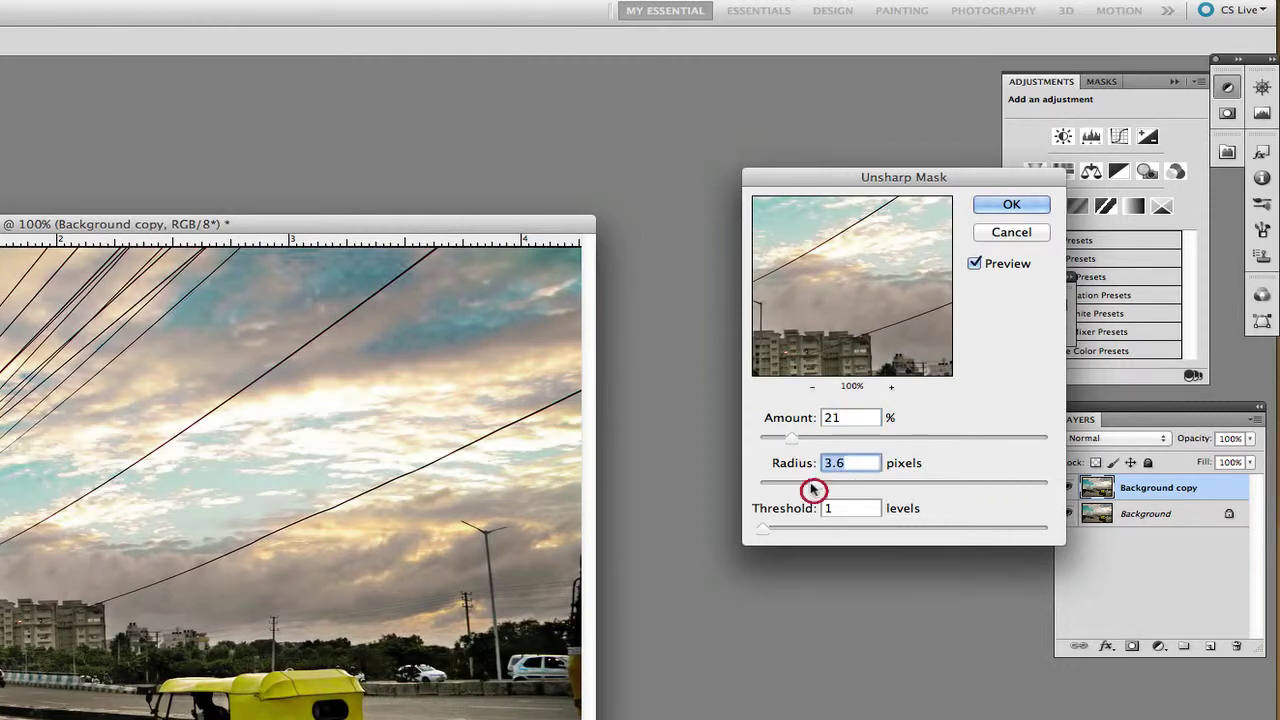
{"action": "left_click_drag", "start_coordinate": [792, 438], "coordinate": [883, 446]}
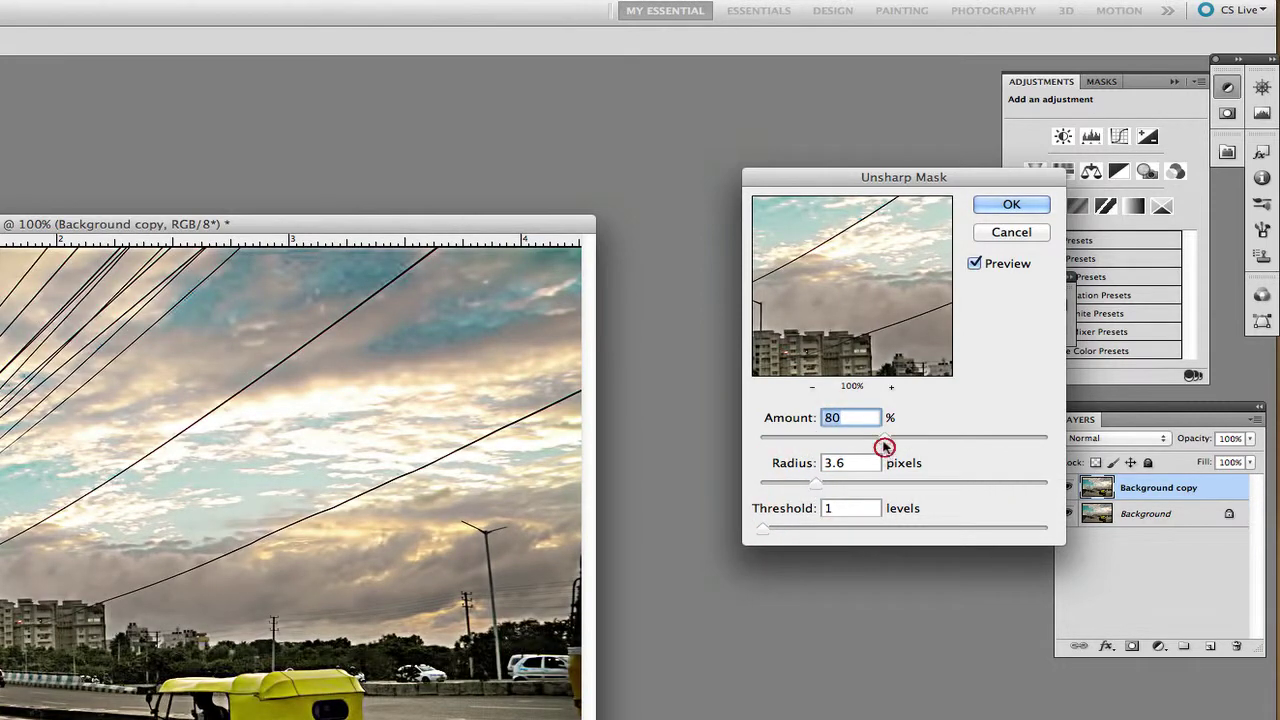
{"action": "left_click_drag", "start_coordinate": [1005, 178], "coordinate": [860, 343]}
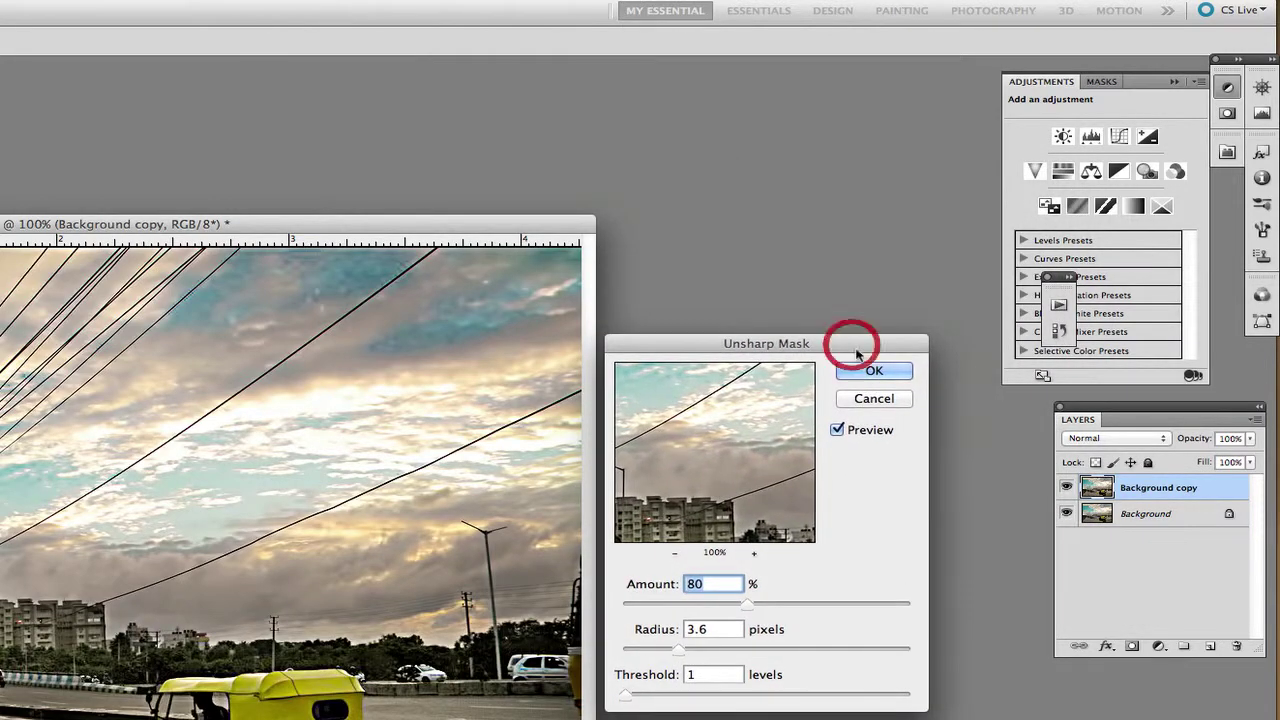
{"action": "left_click", "coordinate": [874, 371]}
Step: Add a layer mask to the sharpened duplicate, brush black over part of the sky, and flatten the image
{"action": "left_click", "coordinate": [1132, 646]}
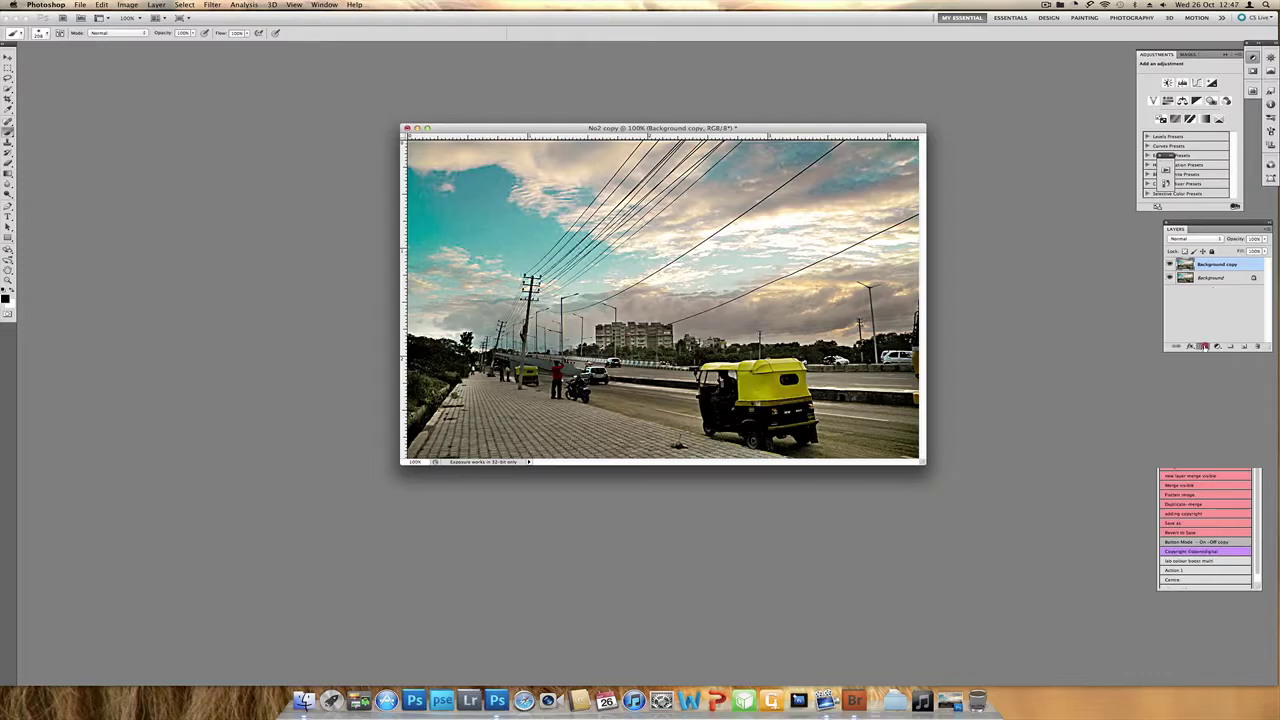
{"action": "left_click", "coordinate": [1145, 487]}
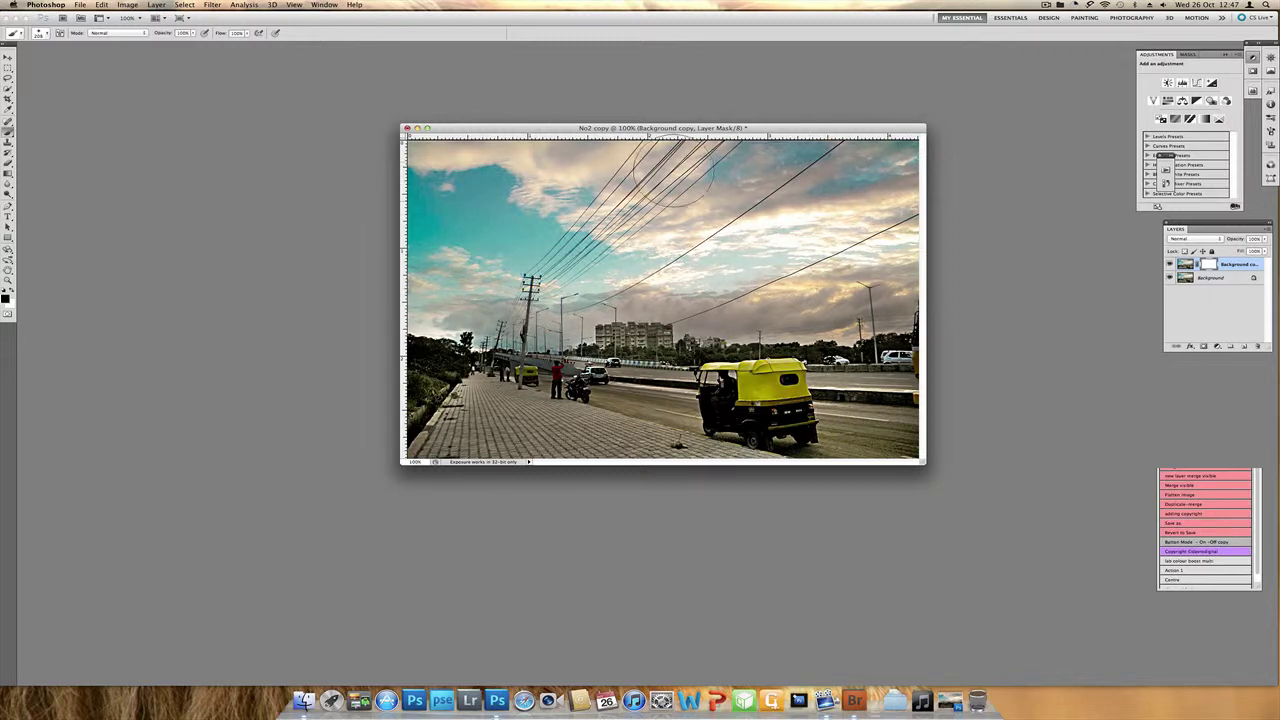
{"action": "left_click_drag", "start_coordinate": [910, 263], "coordinate": [950, 262]}
{"action": "left_click", "coordinate": [1262, 232]}
{"action": "left_click", "coordinate": [1191, 436]}
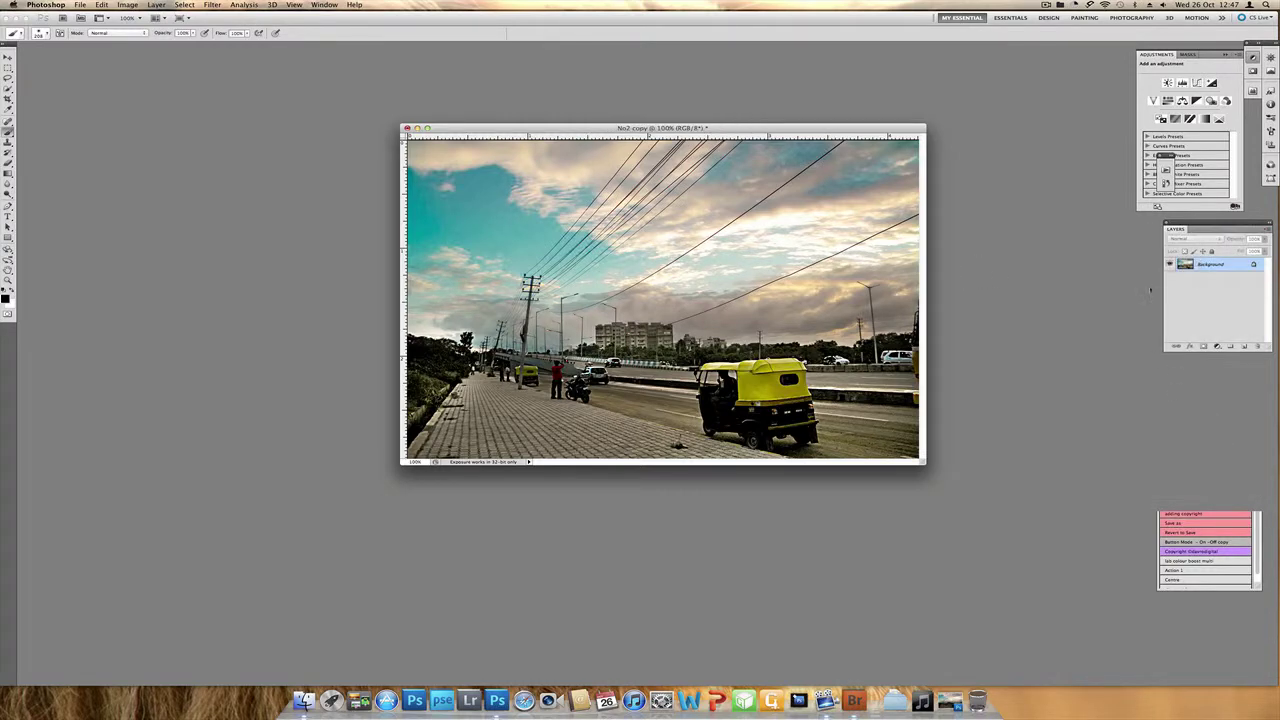
Step: Toggle the Actions panel, minimize the original comparison photo and centre the No2 copy window
{"action": "key", "text": "alt+F9"}
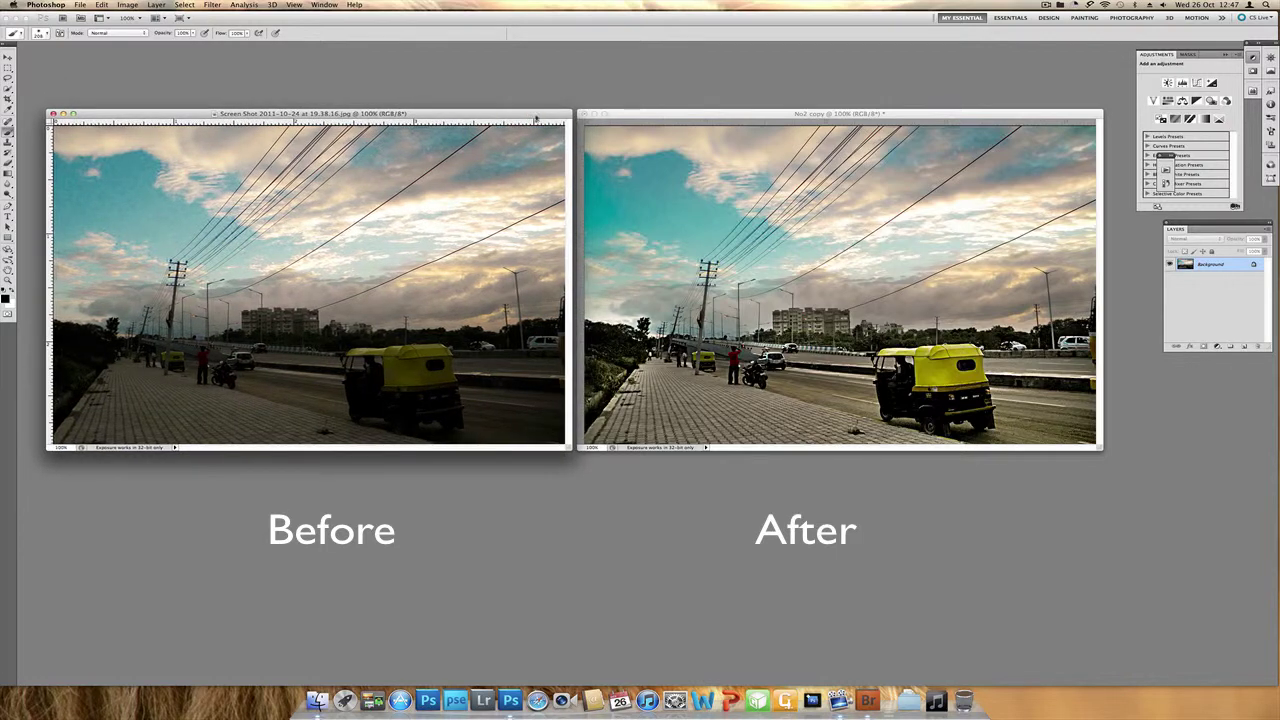
{"action": "left_click", "coordinate": [62, 114]}
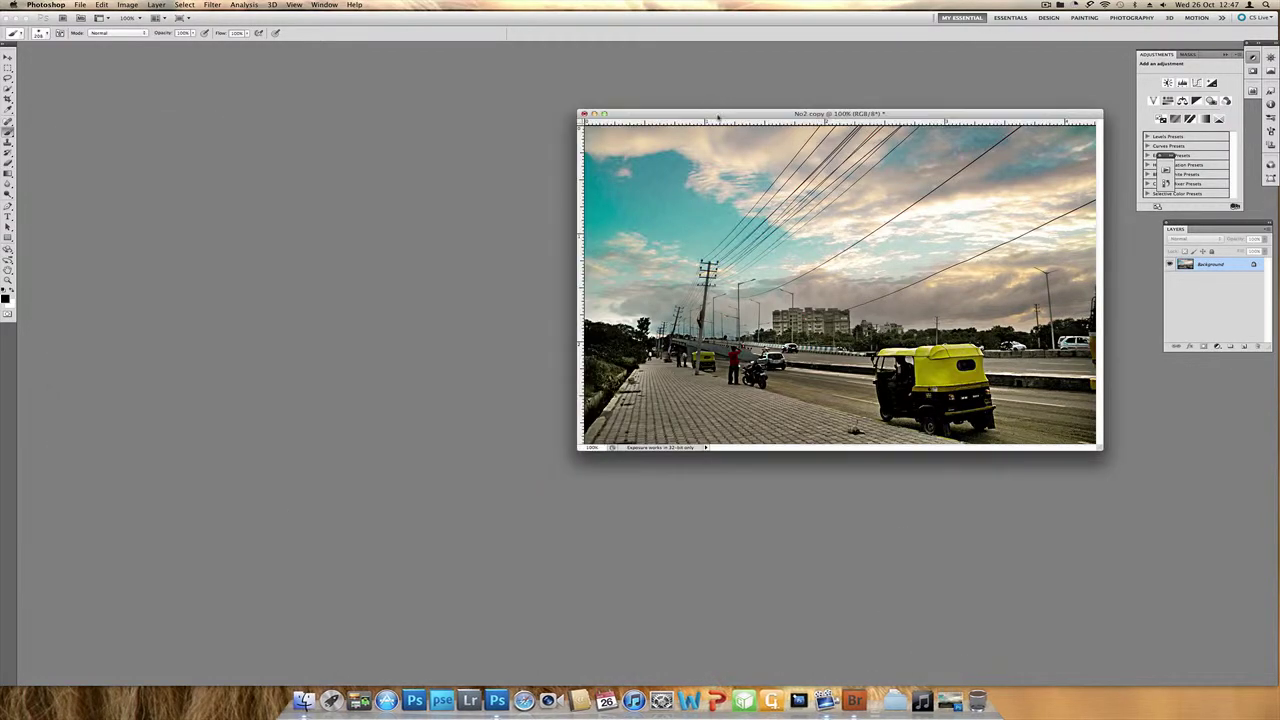
{"action": "left_click_drag", "start_coordinate": [718, 114], "coordinate": [493, 146]}
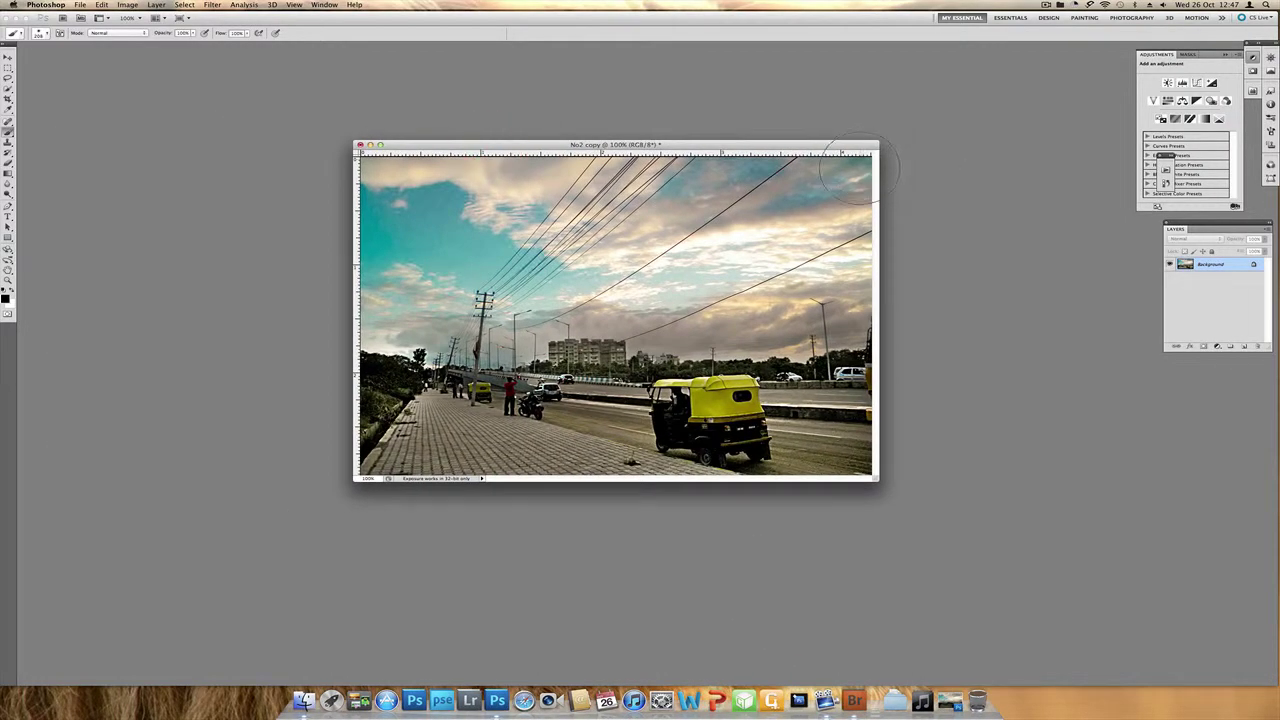
Step: Extend the canvas by a relative 0.1 inches in width and height with a gray extension colour
{"action": "key", "text": "super+alt+c"}
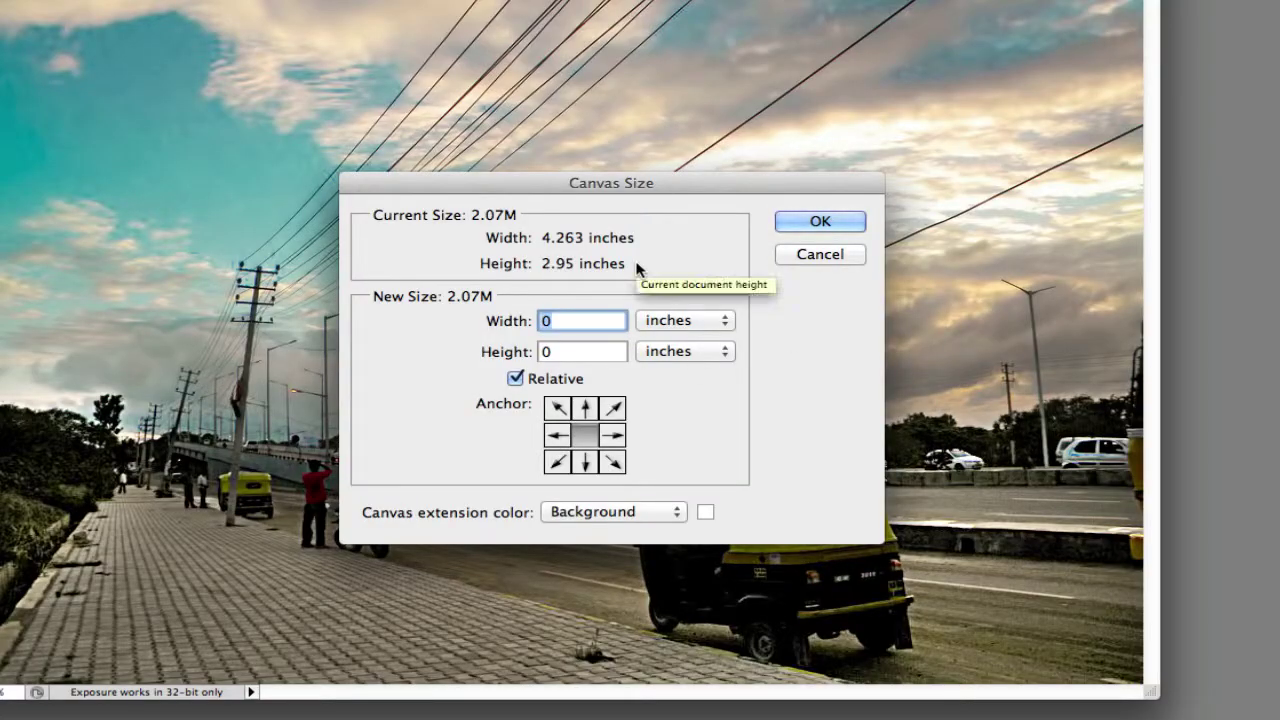
{"action": "type", "text": ".1"}
{"action": "key", "text": "Tab"}
{"action": "type", "text": ".1"}
{"action": "left_click", "coordinate": [615, 511]}
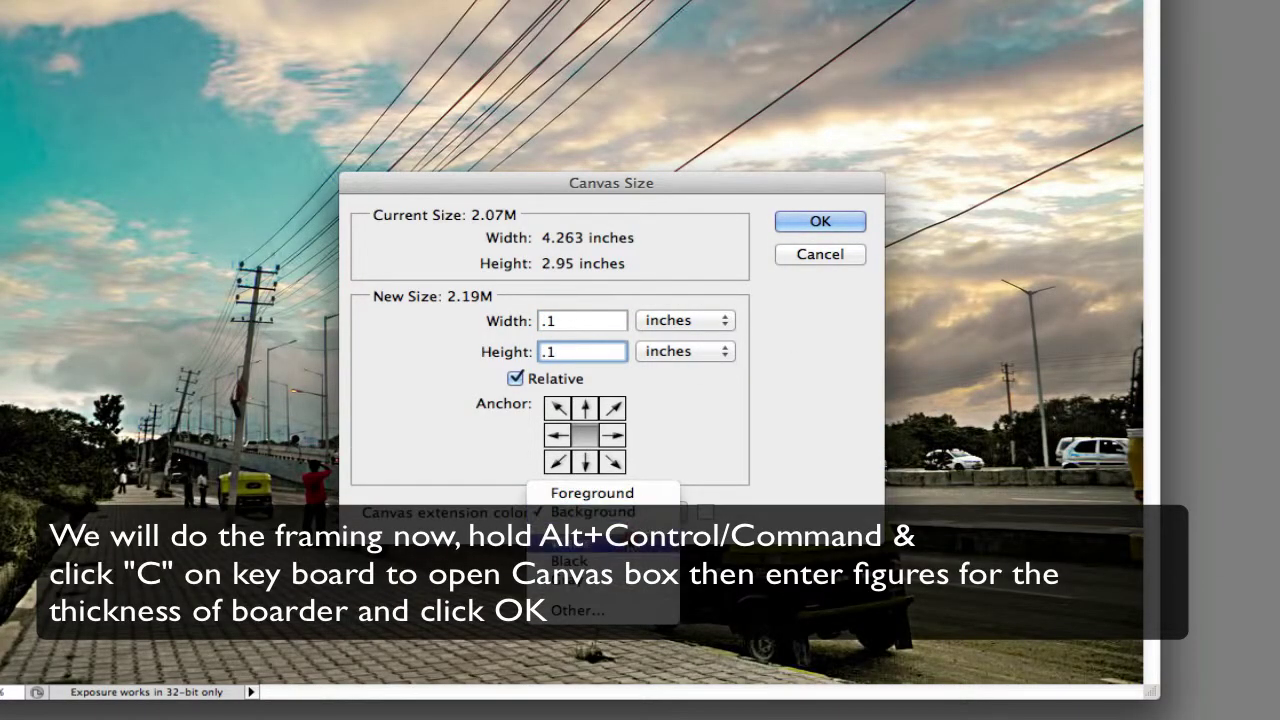
{"action": "left_click", "coordinate": [620, 588]}
{"action": "key", "text": "Return"}
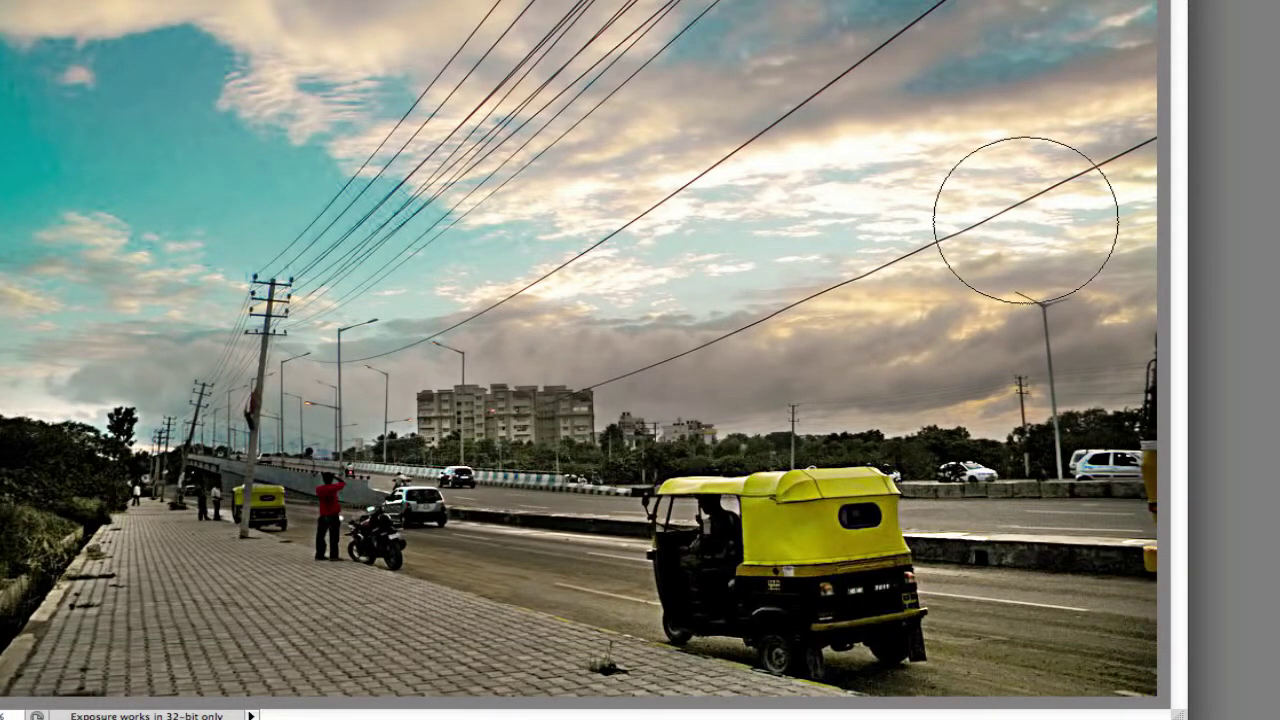
Step: Extend the canvas by a further relative 0.5 inches in width and height in white
{"action": "key", "text": "alt+super+c"}
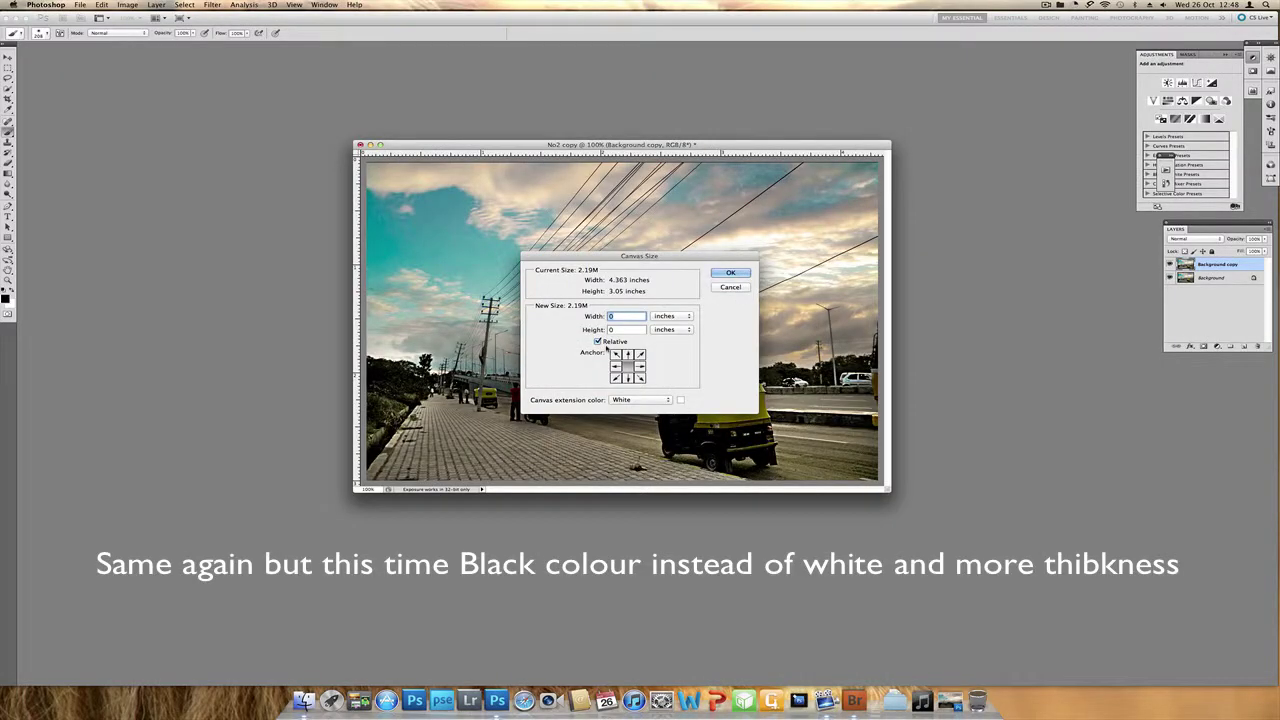
{"action": "type", "text": ".5"}
{"action": "key", "text": "Tab"}
{"action": "type", "text": ".5"}
{"action": "key", "text": "Return"}
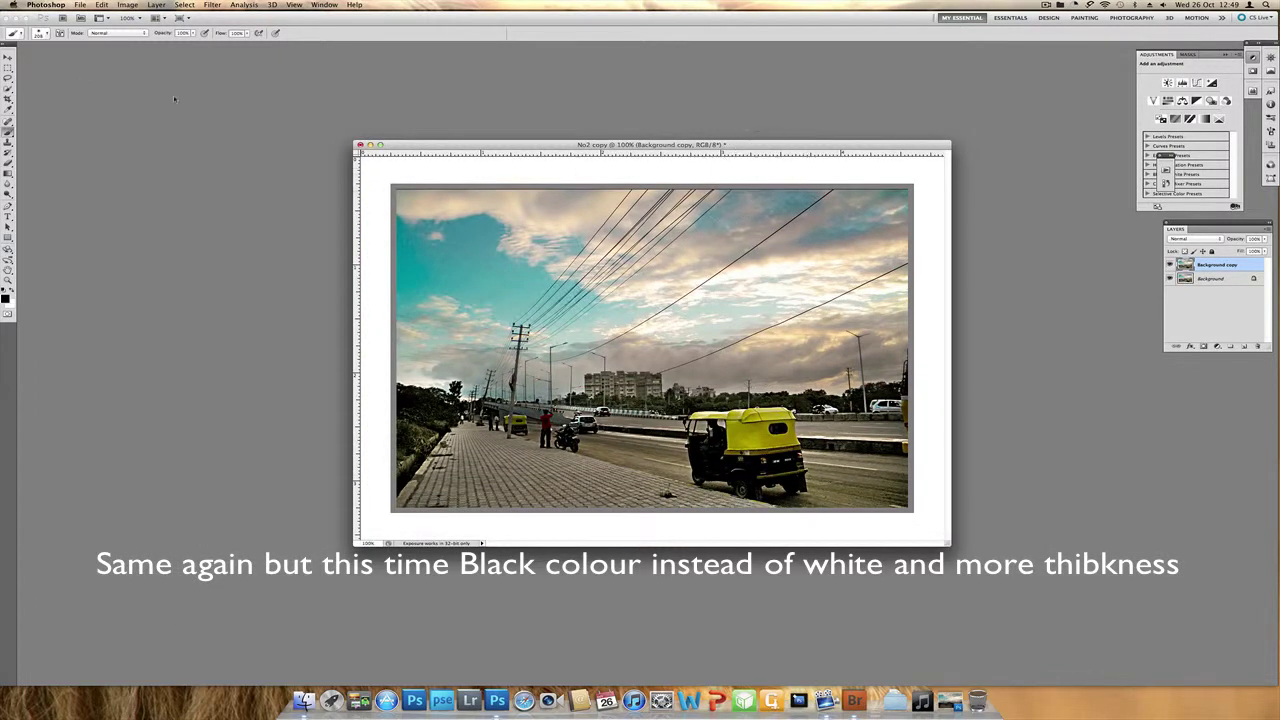
Step: Select the photo and its gray line with the Rectangular Marquee and copy the selection to a new layer
{"action": "key", "text": "m"}
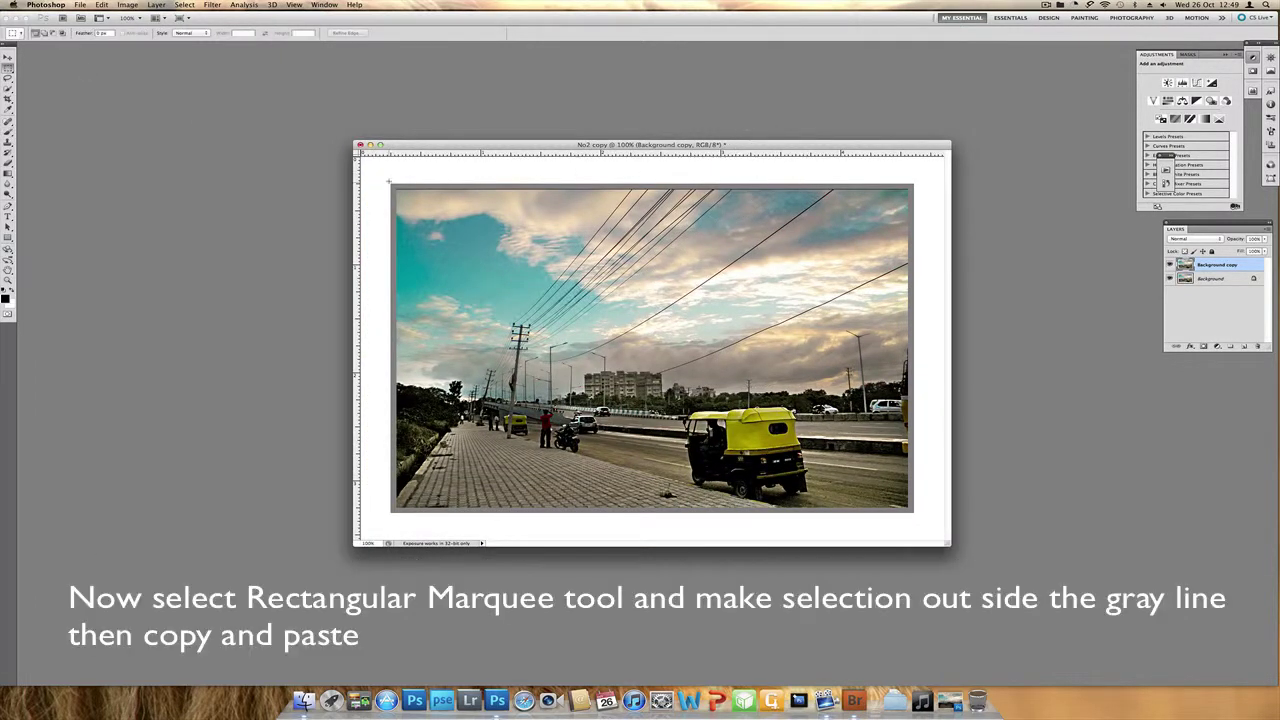
{"action": "left_click_drag", "start_coordinate": [596, 316], "coordinate": [915, 515]}
{"action": "key", "text": "super+j"}
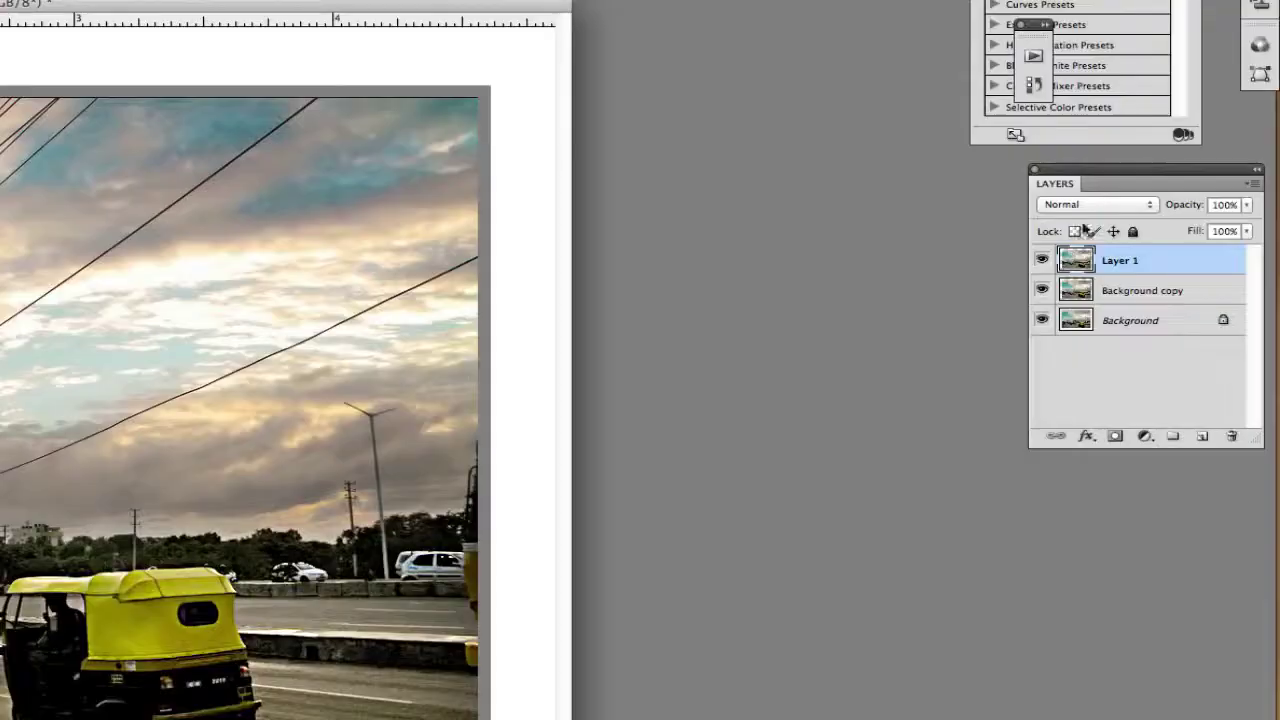
Step: Give Layer 1 an Inner Shadow with distance 0 px, choke 19% and size 13 px
{"action": "left_click", "coordinate": [1190, 346]}
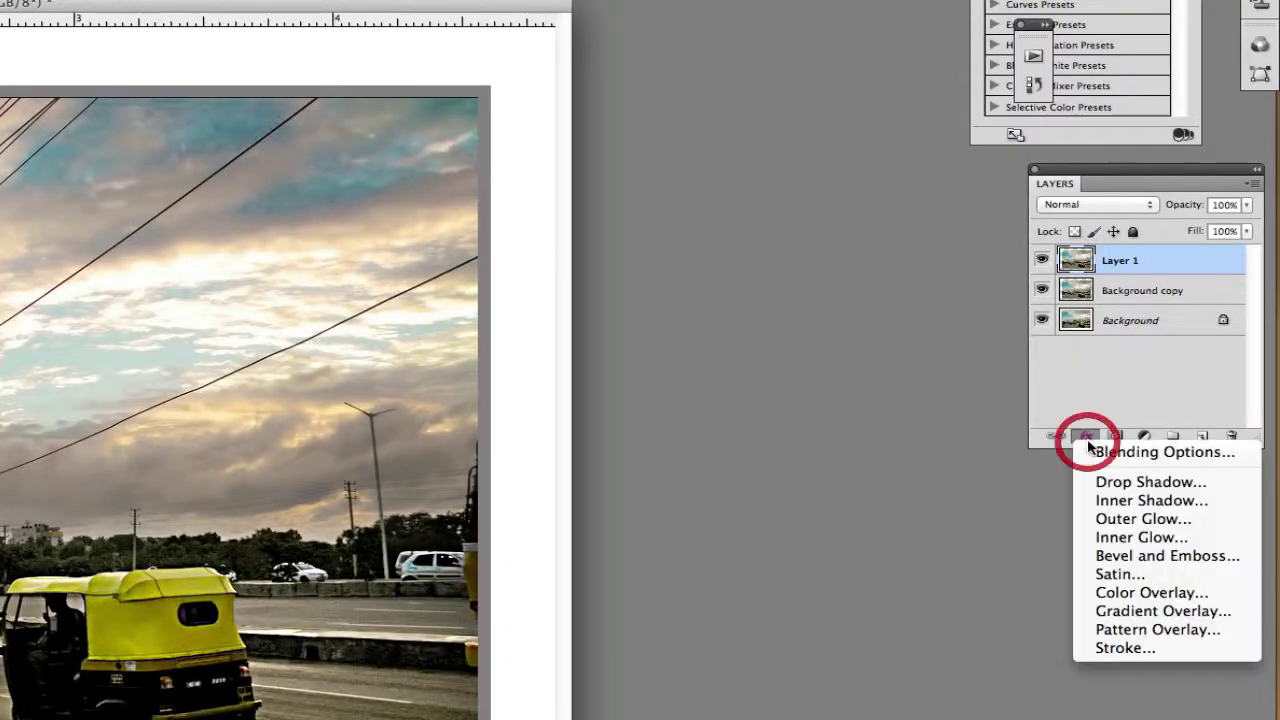
{"action": "left_click", "coordinate": [1117, 500]}
{"action": "left_click_drag", "start_coordinate": [617, 596], "coordinate": [355, 158]}
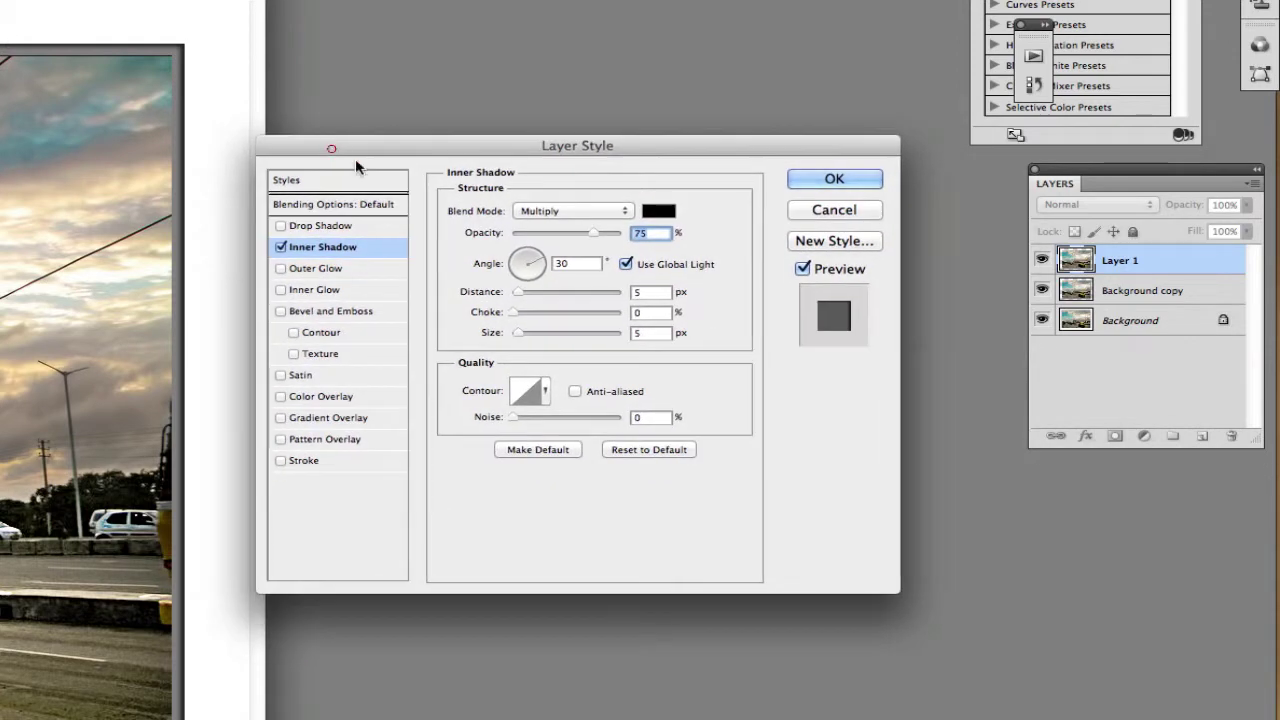
{"action": "mouse_move", "coordinate": [519, 294]}
{"action": "left_mouse_down"}
{"action": "mouse_move", "coordinate": [524, 337]}
{"action": "mouse_move", "coordinate": [510, 337]}
{"action": "mouse_move", "coordinate": [559, 316]}
{"action": "mouse_move", "coordinate": [520, 317]}
{"action": "mouse_move", "coordinate": [534, 313]}
{"action": "left_mouse_up"}
{"action": "left_click", "coordinate": [519, 313]}
{"action": "left_click", "coordinate": [523, 333]}
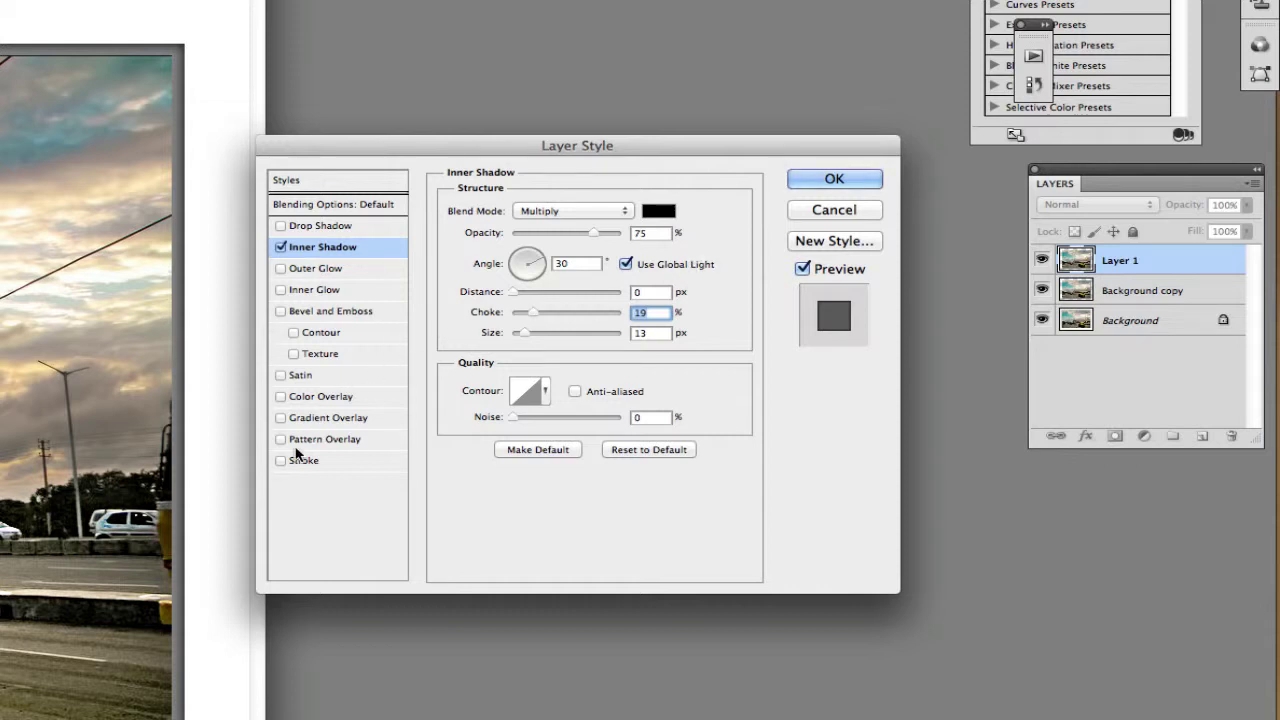
{"action": "left_click", "coordinate": [281, 311]}
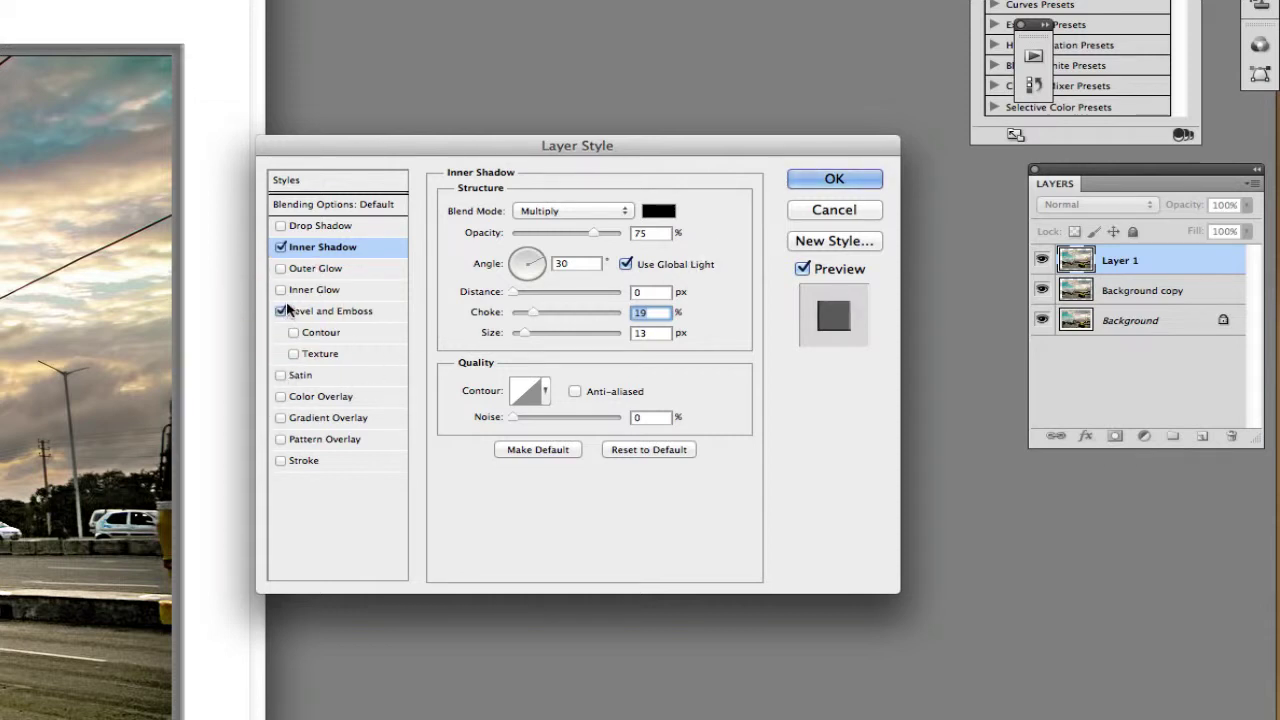
{"action": "left_click", "coordinate": [365, 312]}
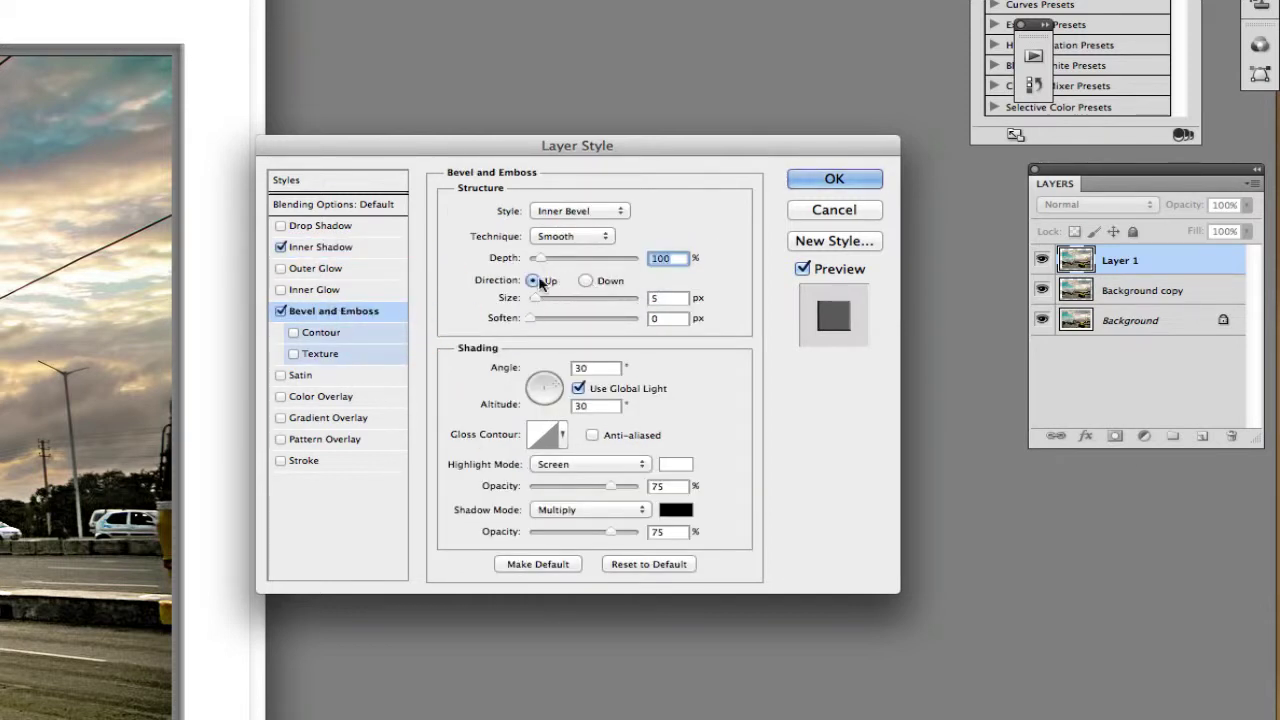
{"action": "left_click", "coordinate": [280, 311]}
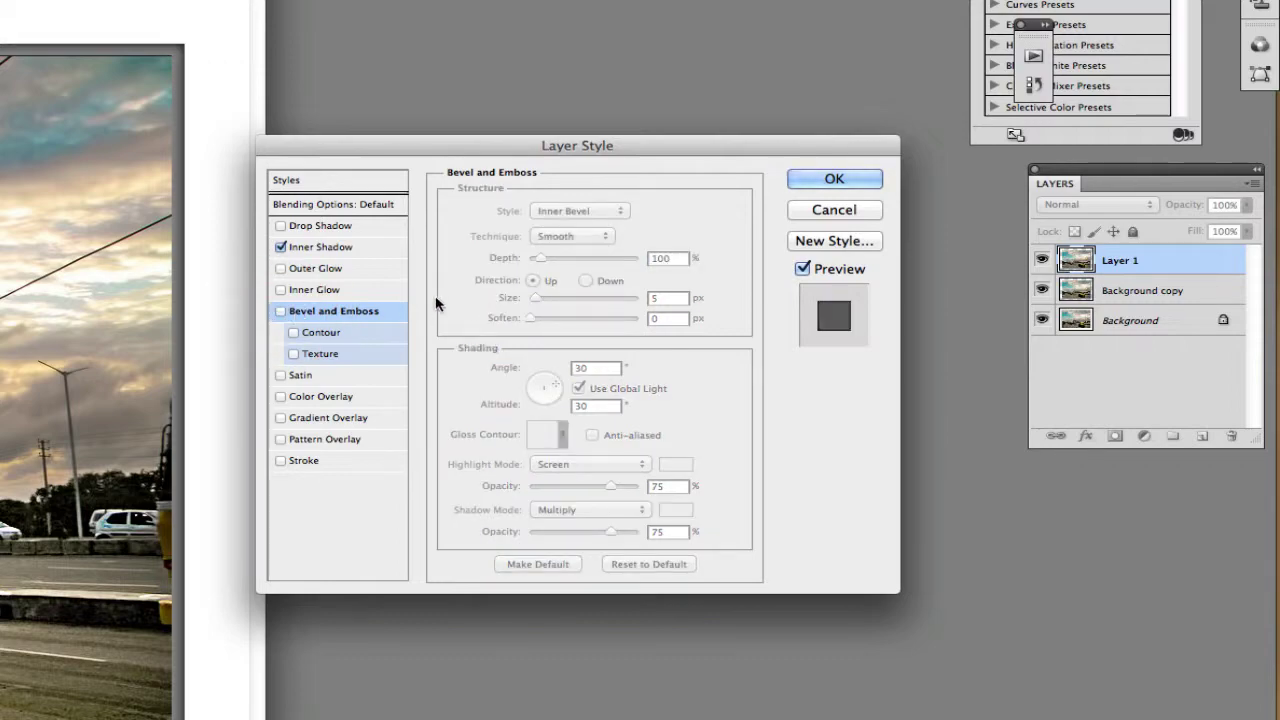
Step: Apply Layer 1's layer style and arrange the original screenshot and the framed photo windows side by side
{"action": "left_click", "coordinate": [829, 181]}
{"action": "left_click_drag", "start_coordinate": [790, 126], "coordinate": [1031, 116]}
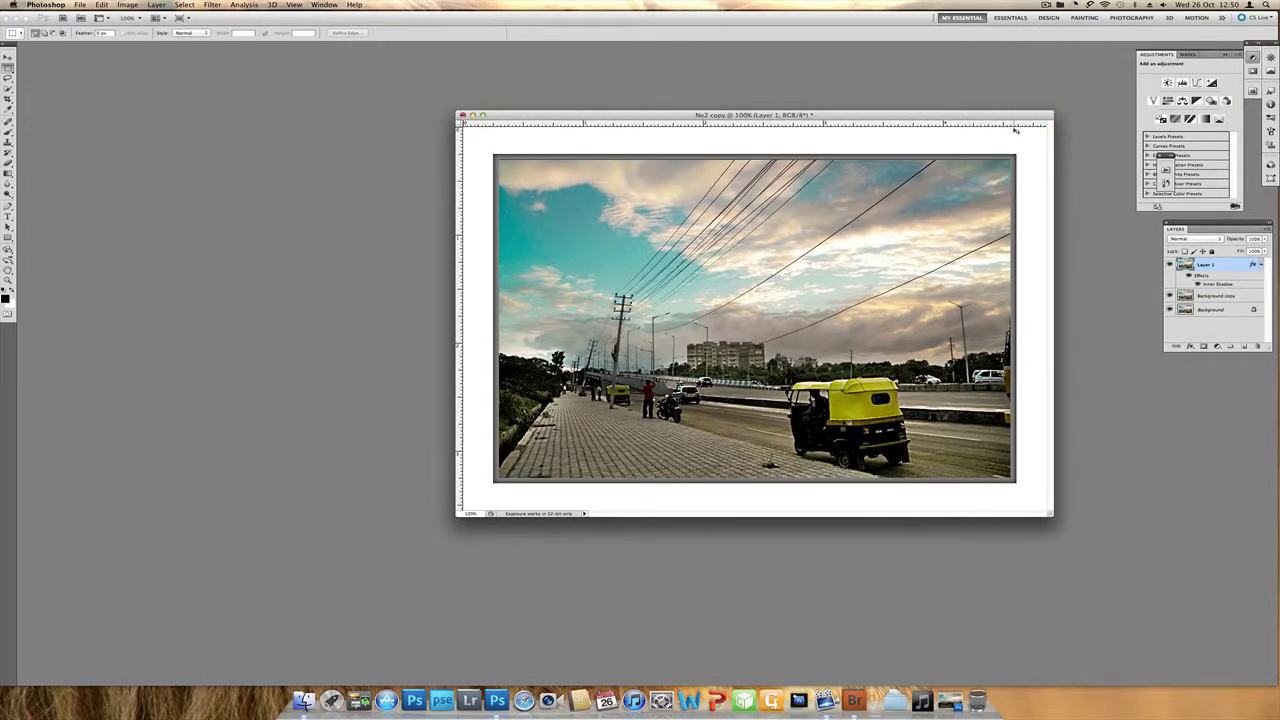
{"action": "key", "text": "super+minus"}
{"action": "key", "text": "super+plus"}
{"action": "left_click_drag", "start_coordinate": [870, 120], "coordinate": [968, 116]}
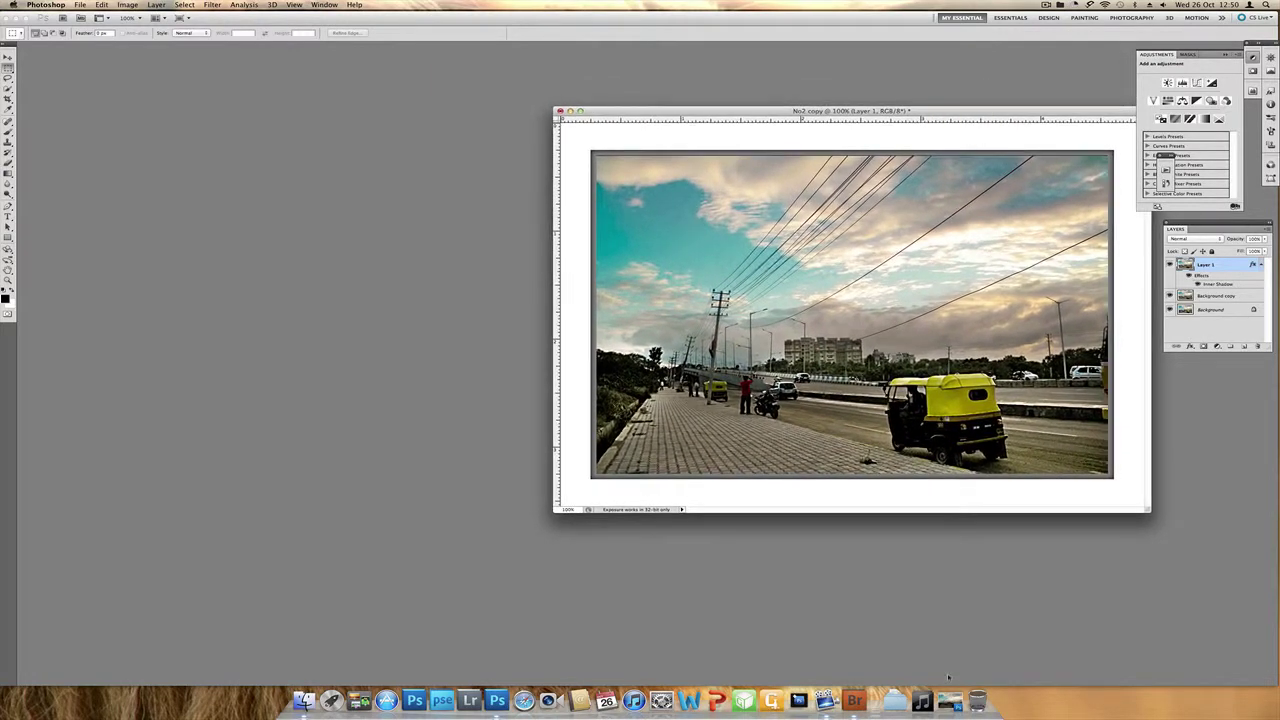
{"action": "left_click", "coordinate": [949, 701]}
{"action": "left_click_drag", "start_coordinate": [535, 116], "coordinate": [510, 141]}
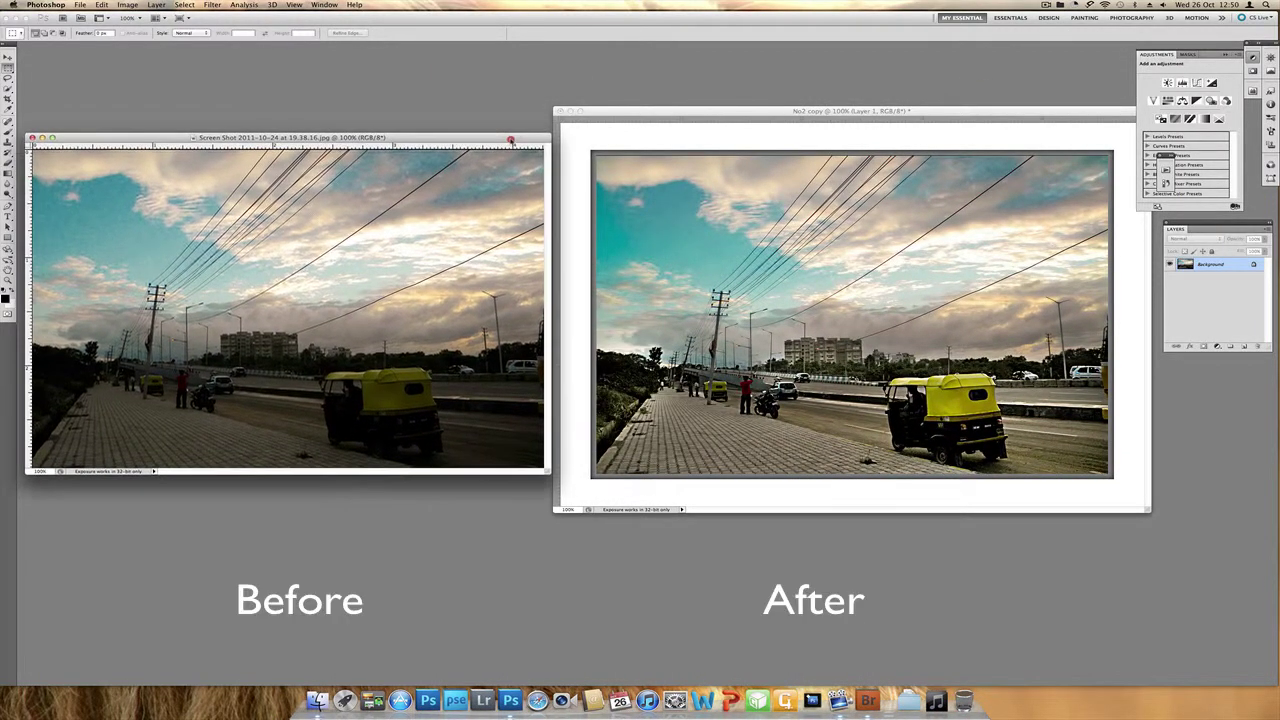
Step: Collapse the floating panels into the dock and reposition both image windows for the before-and-after comparison
{"action": "double_click", "coordinate": [1226, 56]}
{"action": "left_click_drag", "start_coordinate": [1165, 156], "coordinate": [1268, 185]}
{"action": "double_click", "coordinate": [1226, 228]}
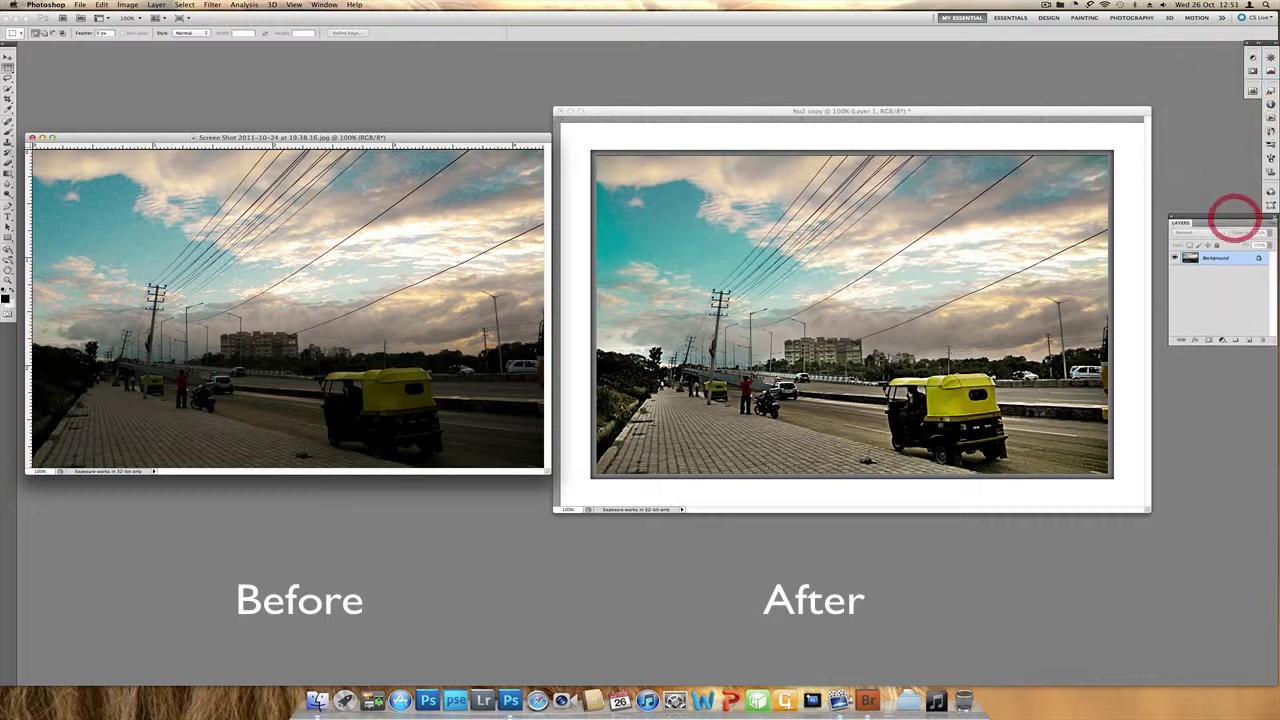
{"action": "left_click_drag", "start_coordinate": [1181, 217], "coordinate": [1270, 214]}
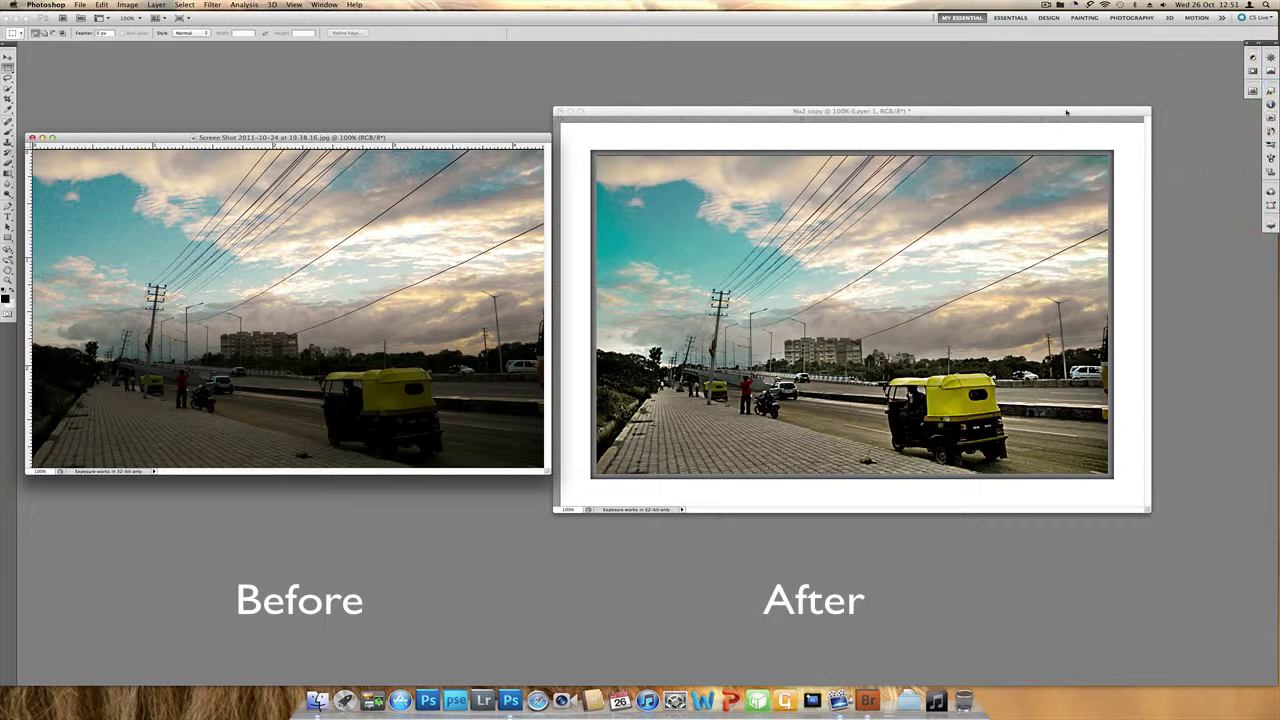
{"action": "left_click_drag", "start_coordinate": [1066, 111], "coordinate": [1098, 116]}
{"action": "left_click_drag", "start_coordinate": [532, 141], "coordinate": [562, 158]}
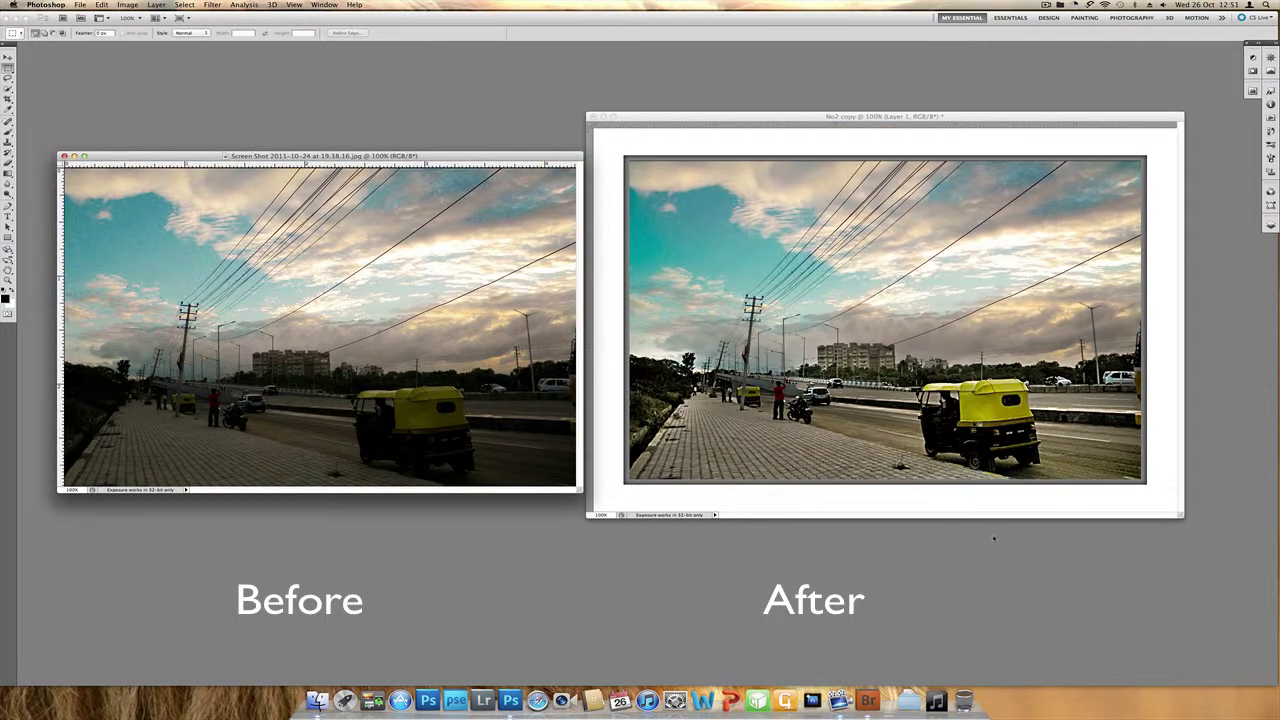
Step: Start a Shadows/Highlights adjustment on the framed photo with shadows radius 42 px and amount 41%
{"action": "left_click", "coordinate": [763, 198]}
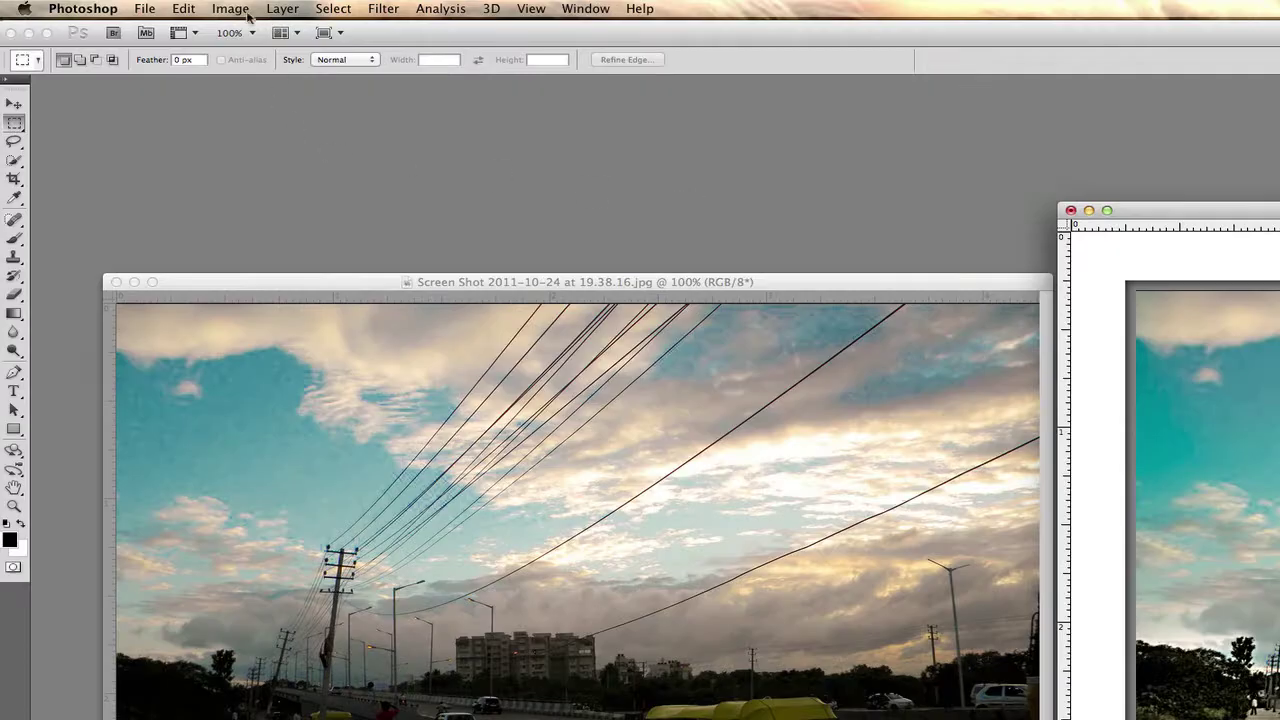
{"action": "left_click", "coordinate": [127, 5]}
{"action": "mouse_move", "coordinate": [158, 32]}
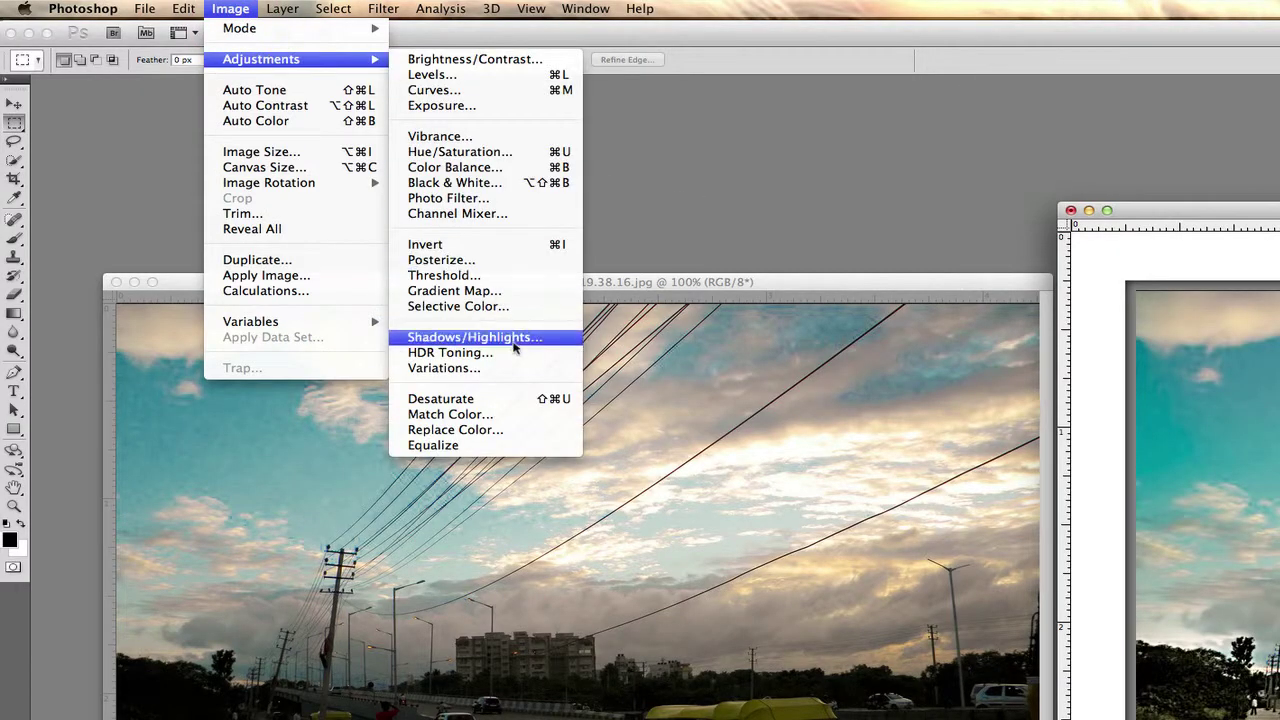
{"action": "left_click", "coordinate": [282, 189]}
{"action": "left_click_drag", "start_coordinate": [989, 609], "coordinate": [993, 278]}
{"action": "mouse_move", "coordinate": [737, 430]}
{"action": "left_mouse_down"}
{"action": "mouse_move", "coordinate": [764, 430]}
{"action": "mouse_move", "coordinate": [751, 430]}
{"action": "left_mouse_up"}
{"action": "mouse_move", "coordinate": [781, 345]}
{"action": "left_mouse_down"}
{"action": "mouse_move", "coordinate": [814, 350]}
{"action": "mouse_move", "coordinate": [794, 349]}
{"action": "left_mouse_up"}
Step: Set the highlights amount to 1% and the midtone contrast to +6
{"action": "mouse_move", "coordinate": [707, 498]}
{"action": "left_mouse_down"}
{"action": "mouse_move", "coordinate": [745, 501]}
{"action": "mouse_move", "coordinate": [705, 492]}
{"action": "left_mouse_up"}
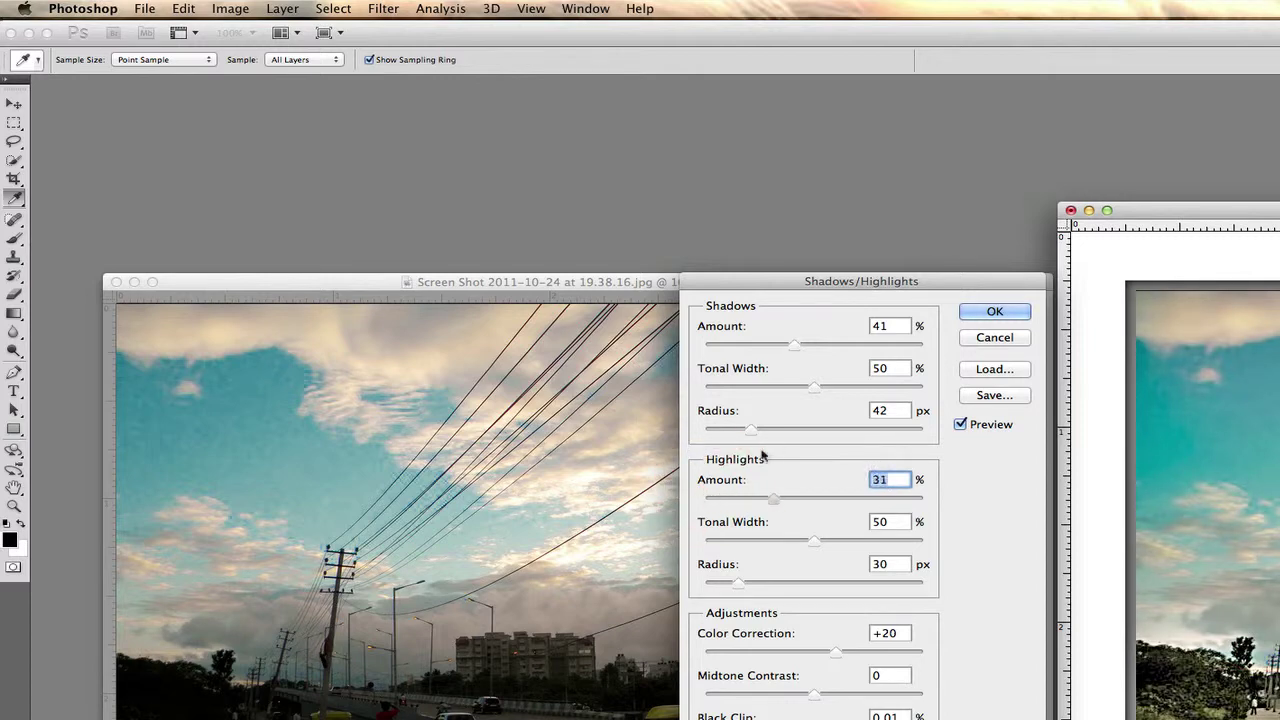
{"action": "left_click", "coordinate": [882, 481]}
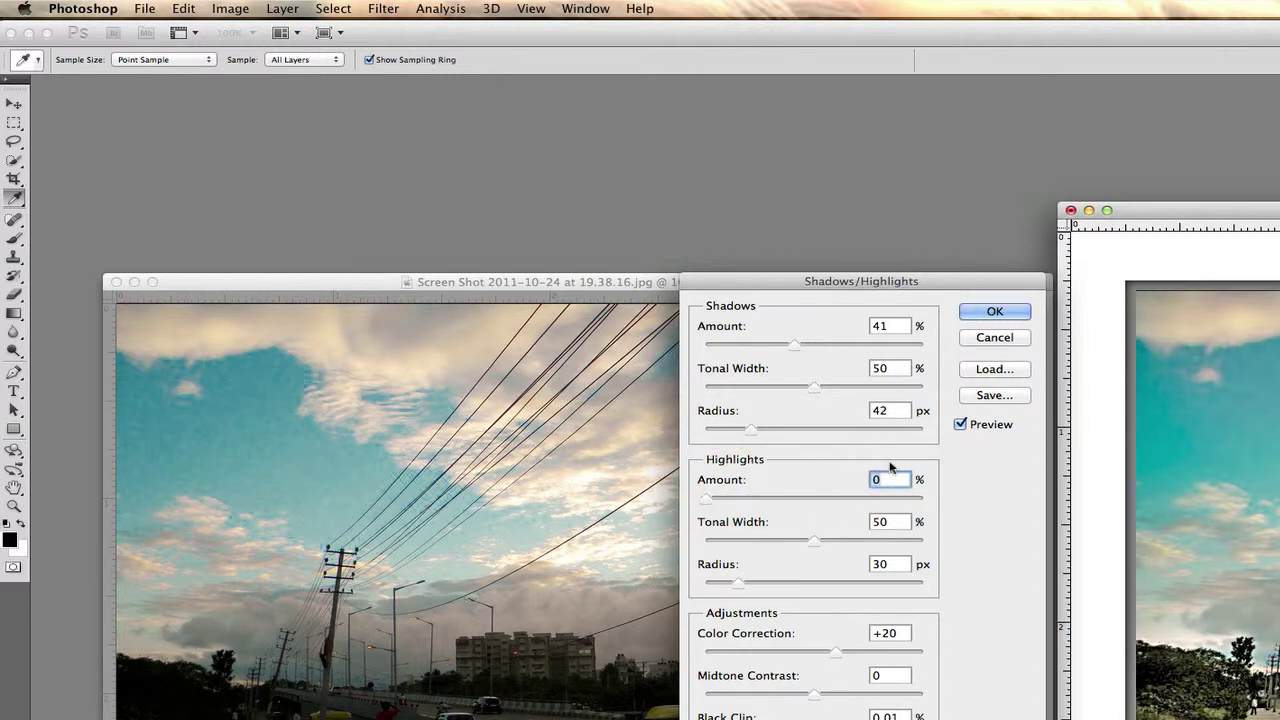
{"action": "type", "text": "1"}
{"action": "left_click_drag", "start_coordinate": [814, 699], "coordinate": [820, 697]}
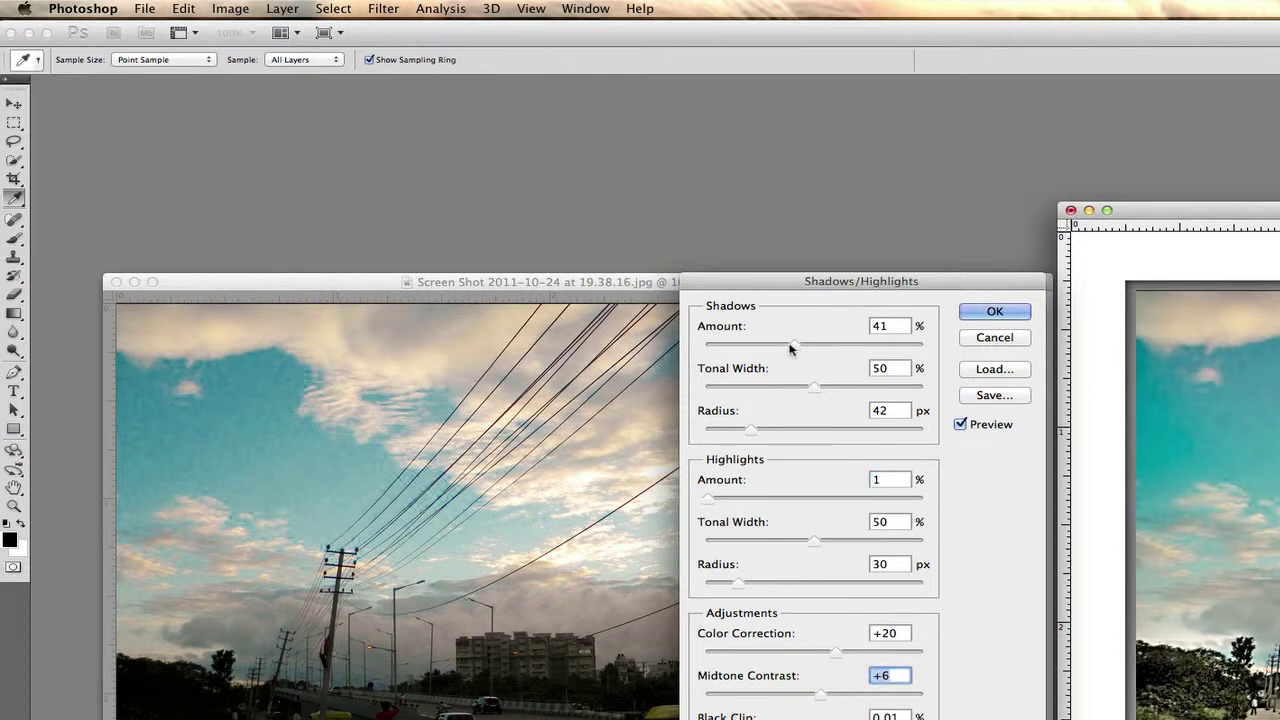
Step: Raise the shadows amount to 49%, compare the result with the preview off and on, and apply the adjustment
{"action": "left_click_drag", "start_coordinate": [792, 347], "coordinate": [812, 344]}
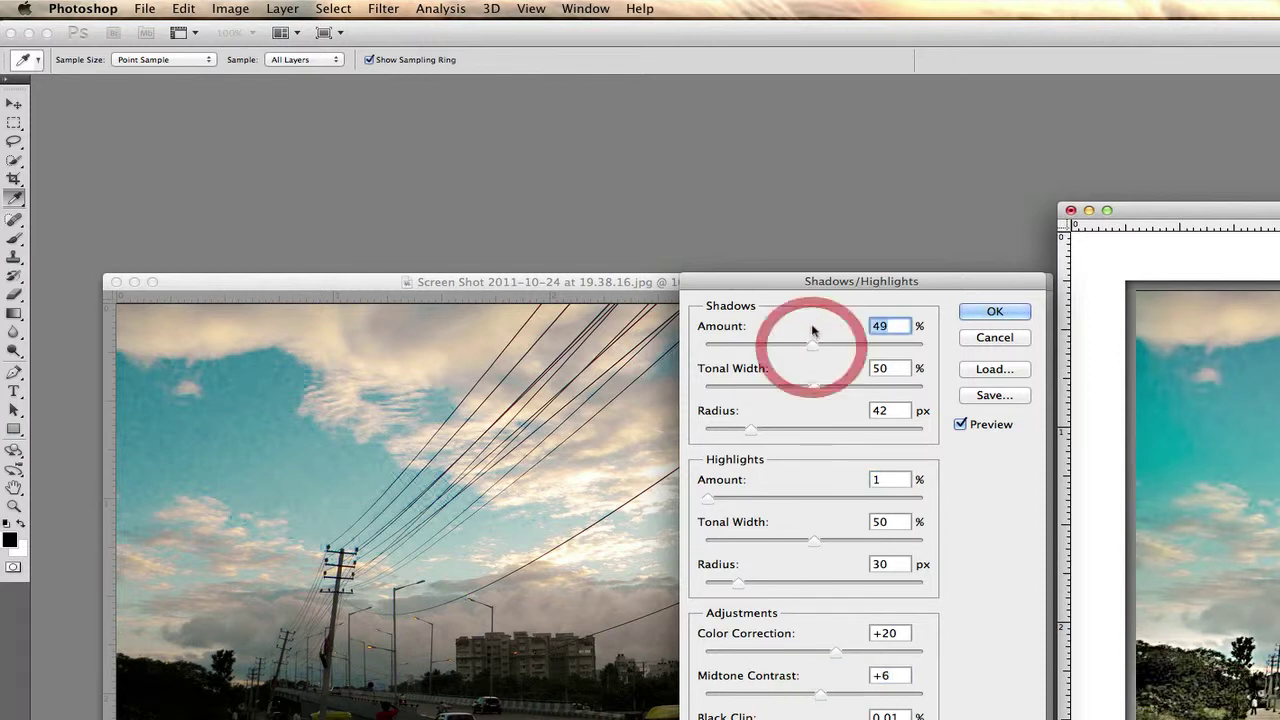
{"action": "left_click", "coordinate": [961, 425]}
{"action": "left_click", "coordinate": [960, 426]}
{"action": "left_click", "coordinate": [1003, 316]}
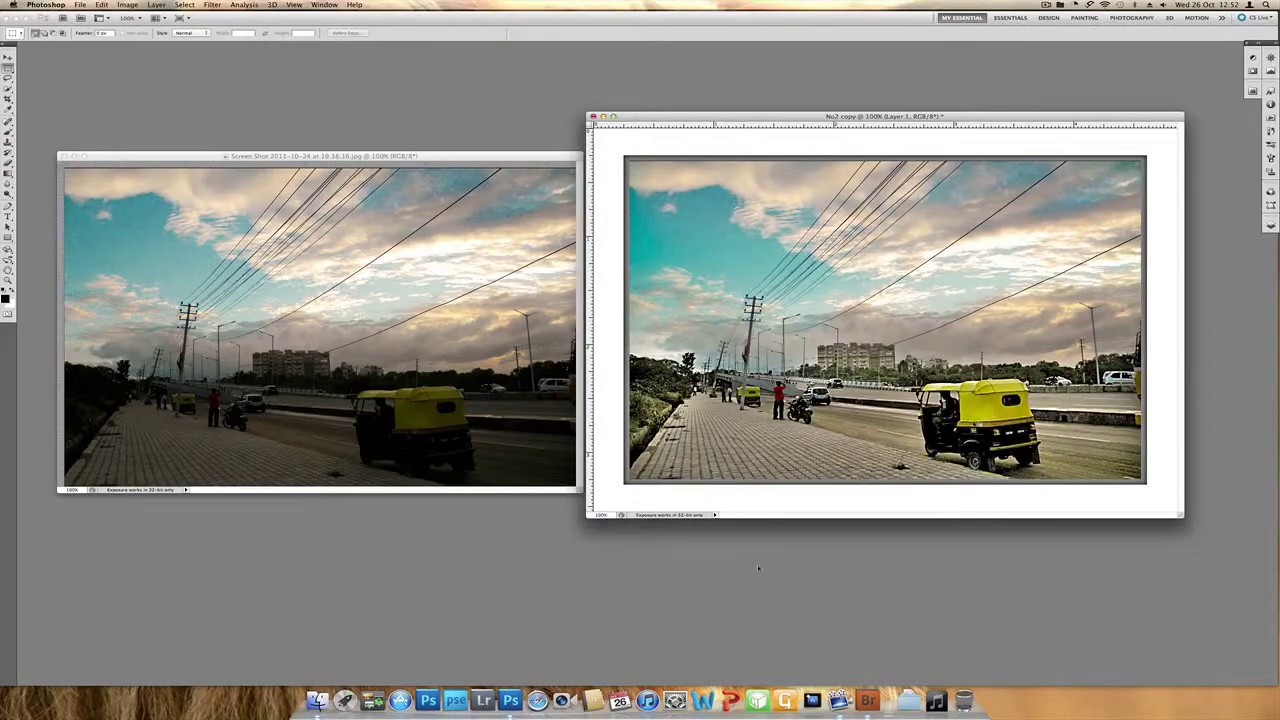